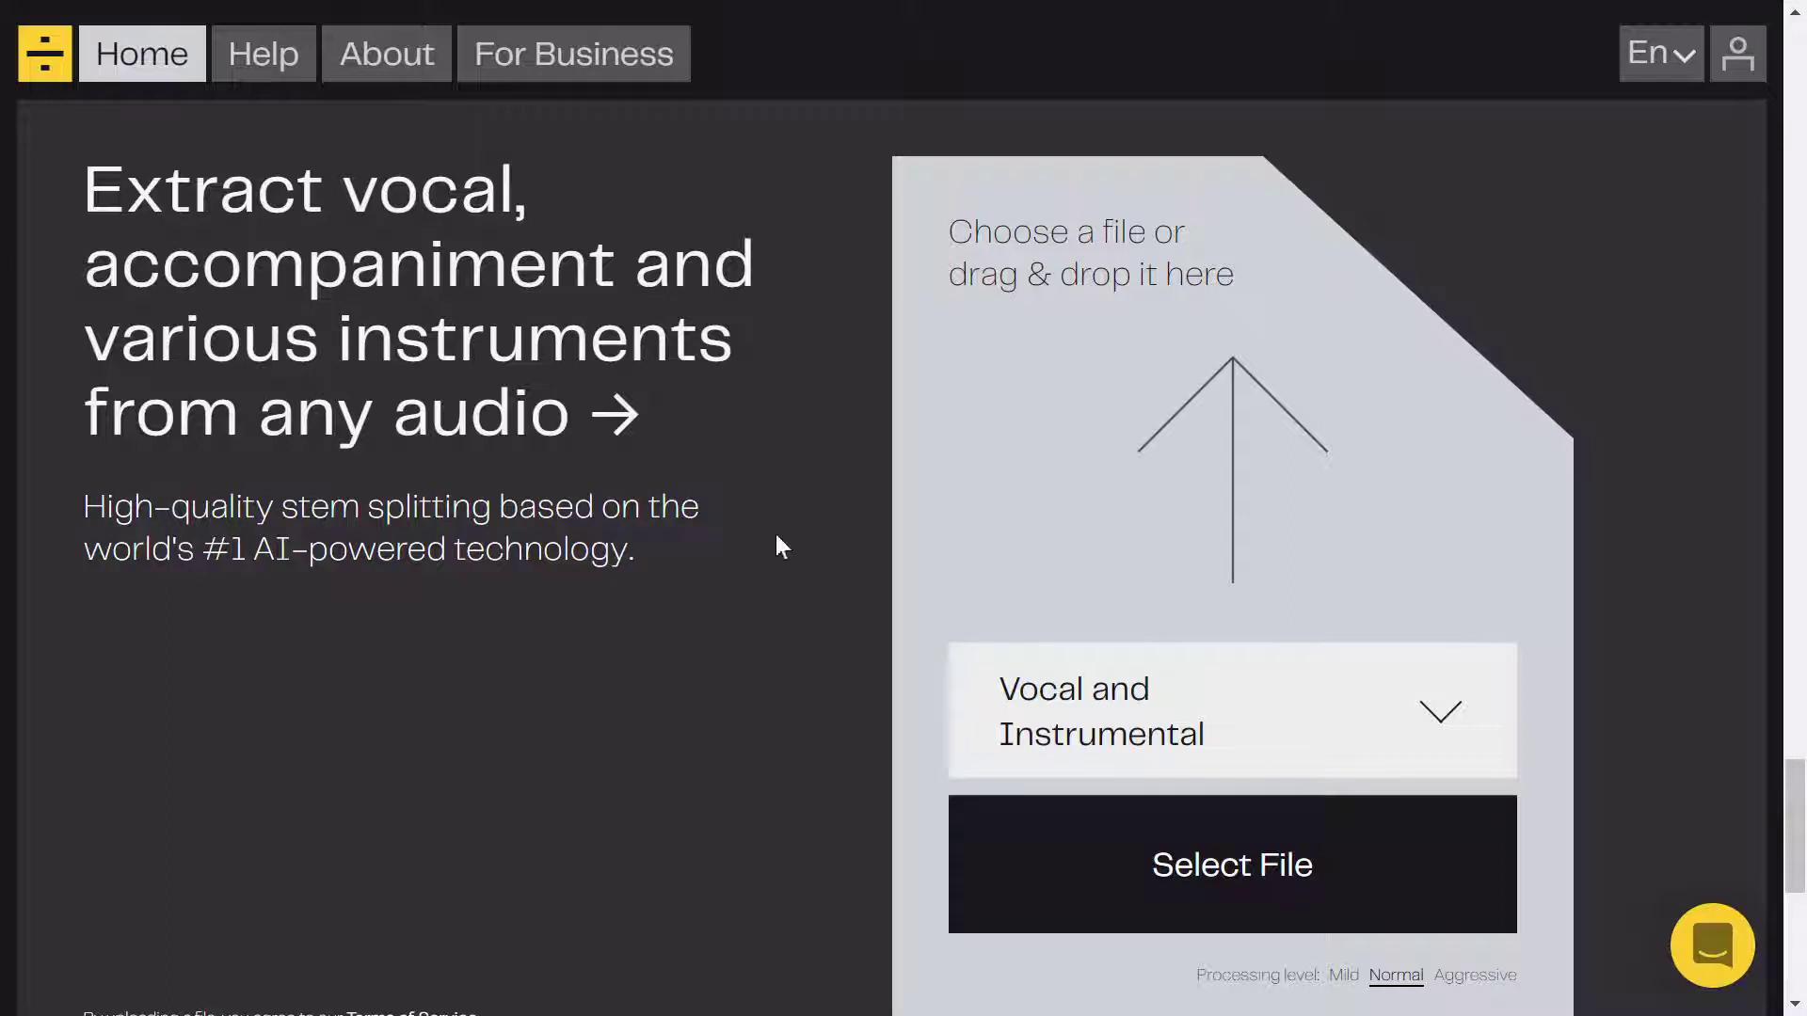
{"action": "scroll", "coordinate": [1801, 817], "scroll_direction": "down", "scroll_amount": 1}
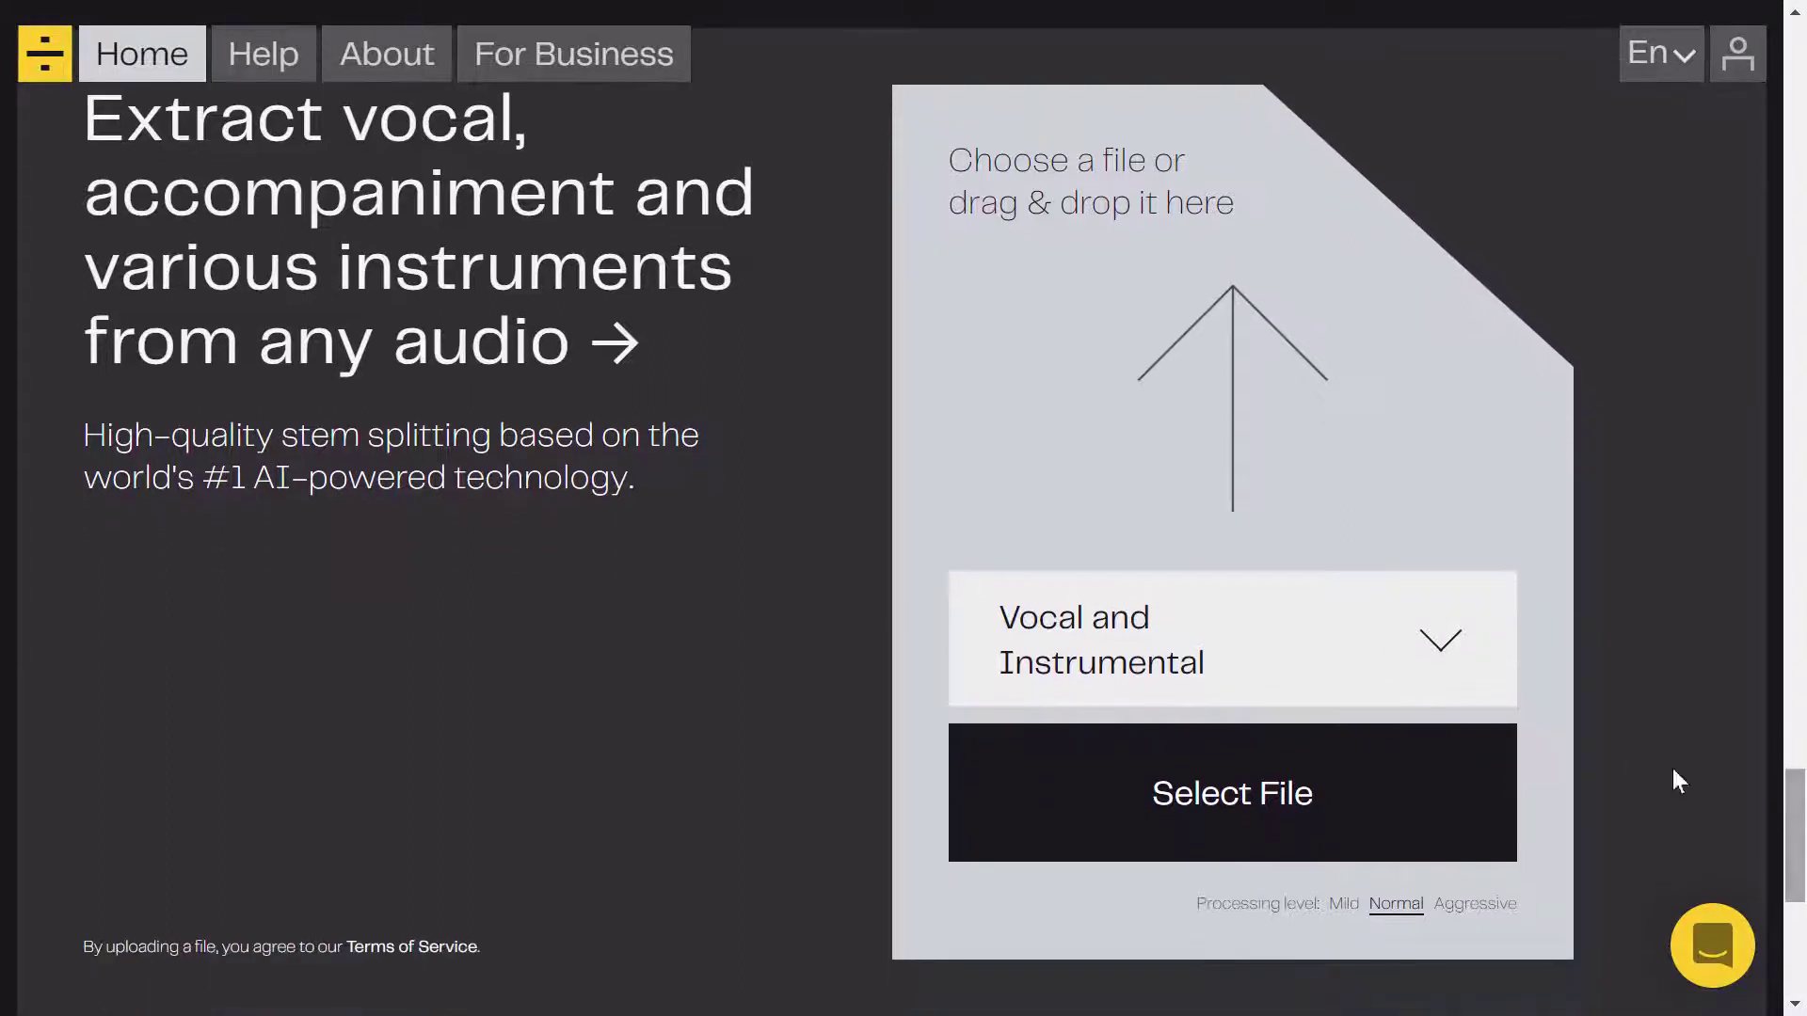
{"action": "scroll", "coordinate": [1802, 683], "scroll_direction": "up", "scroll_amount": 3}
{"action": "scroll", "coordinate": [1802, 681], "scroll_direction": "up", "scroll_amount": 15}
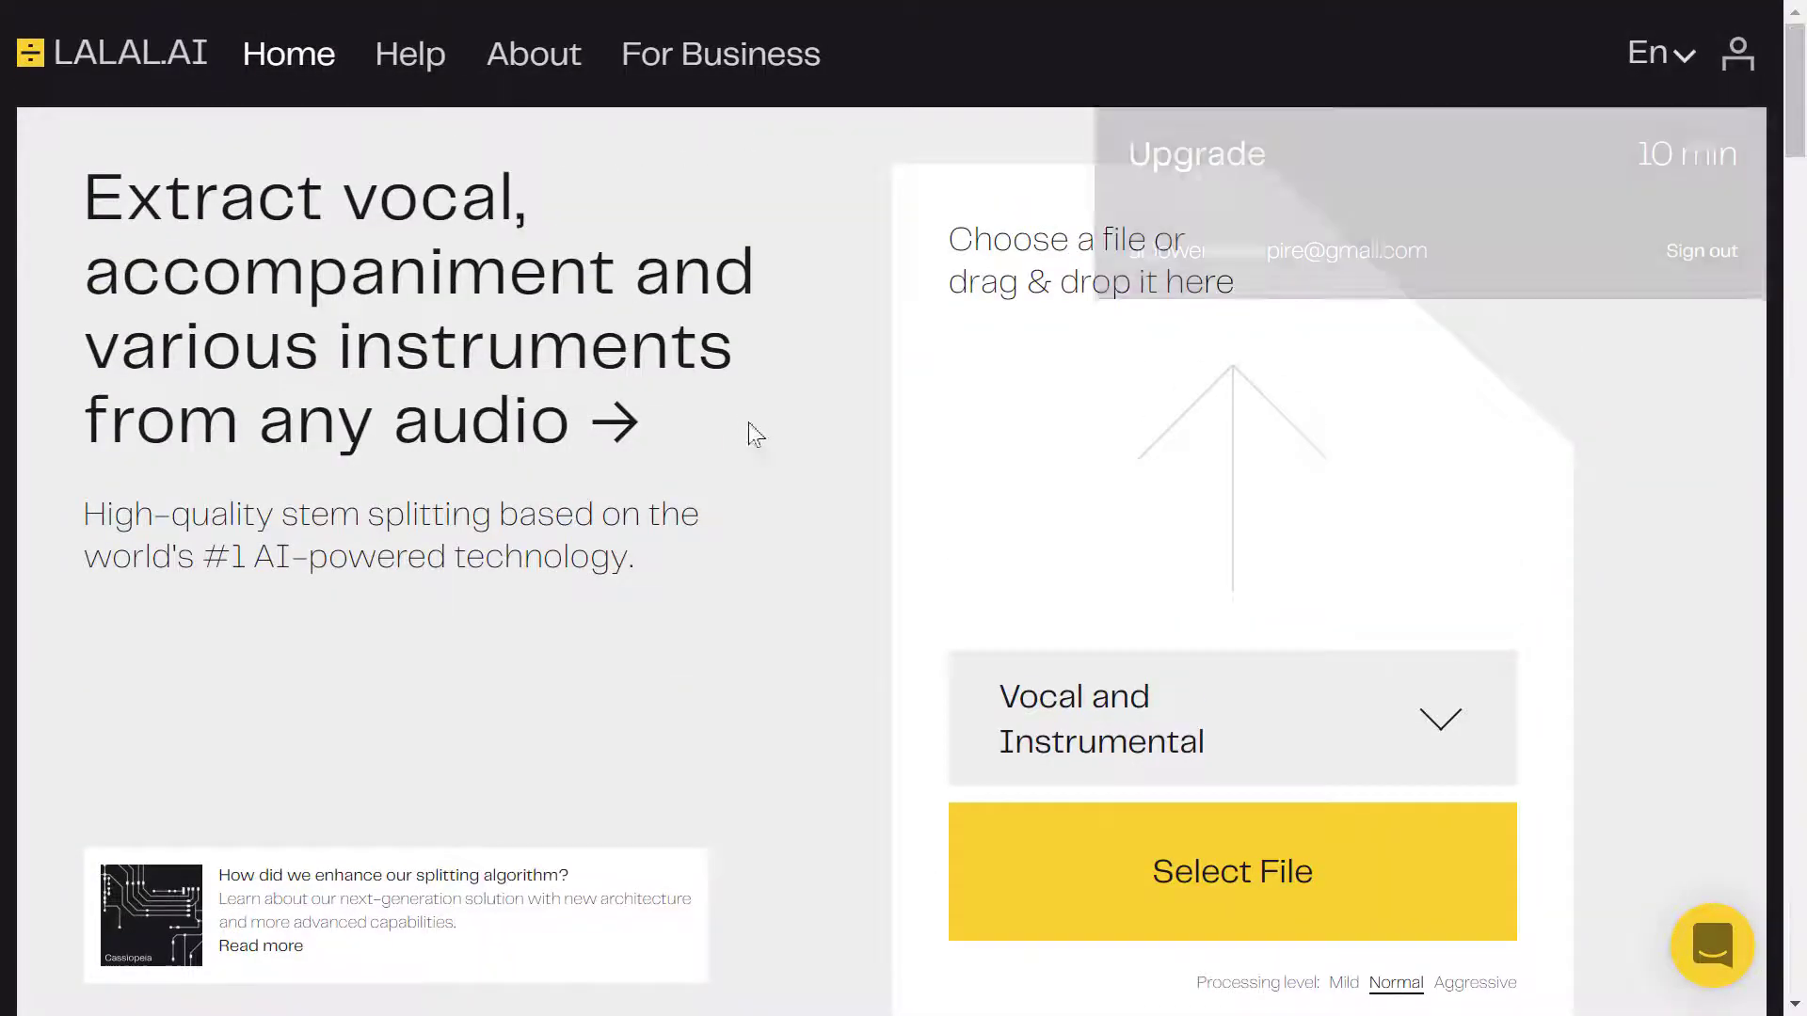
{"action": "scroll", "coordinate": [1803, 134], "scroll_direction": "down", "scroll_amount": 1}
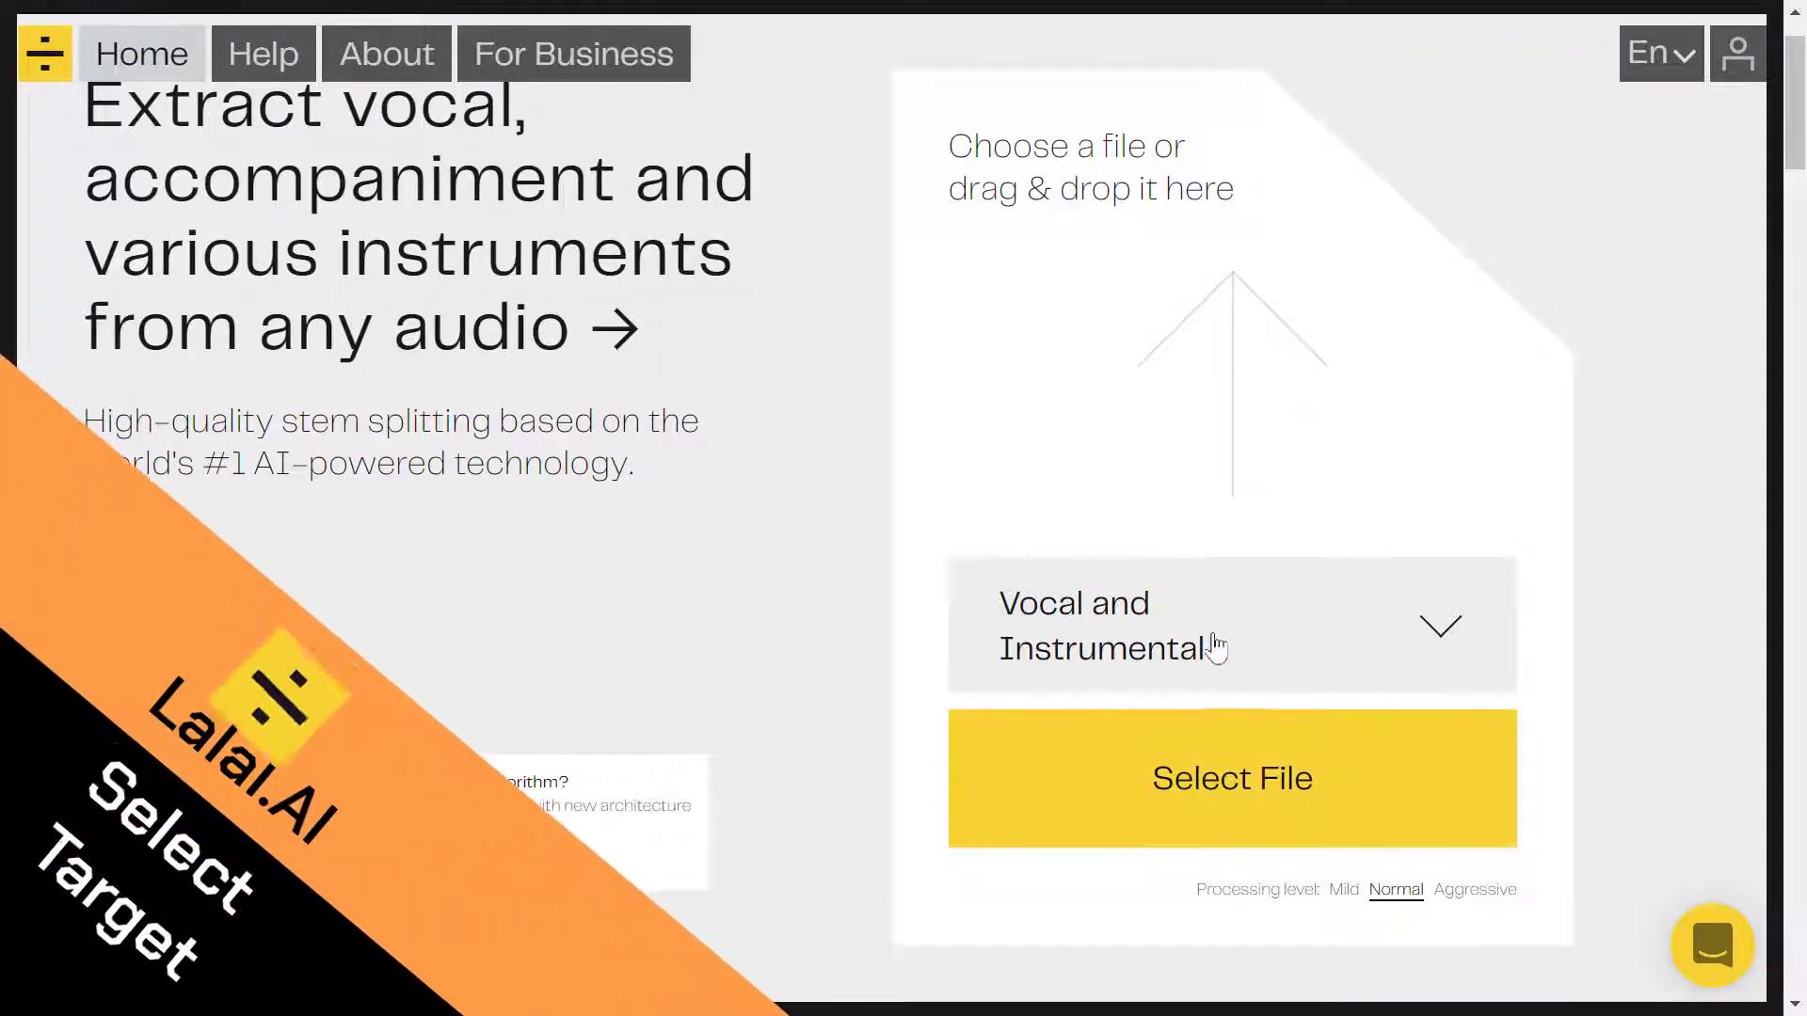
Keep Vocal and Instrumental as the separation type and upload the song file
{"action": "left_click", "coordinate": [1226, 645]}
{"action": "scroll", "coordinate": [1328, 646], "scroll_direction": "down", "scroll_amount": 3}
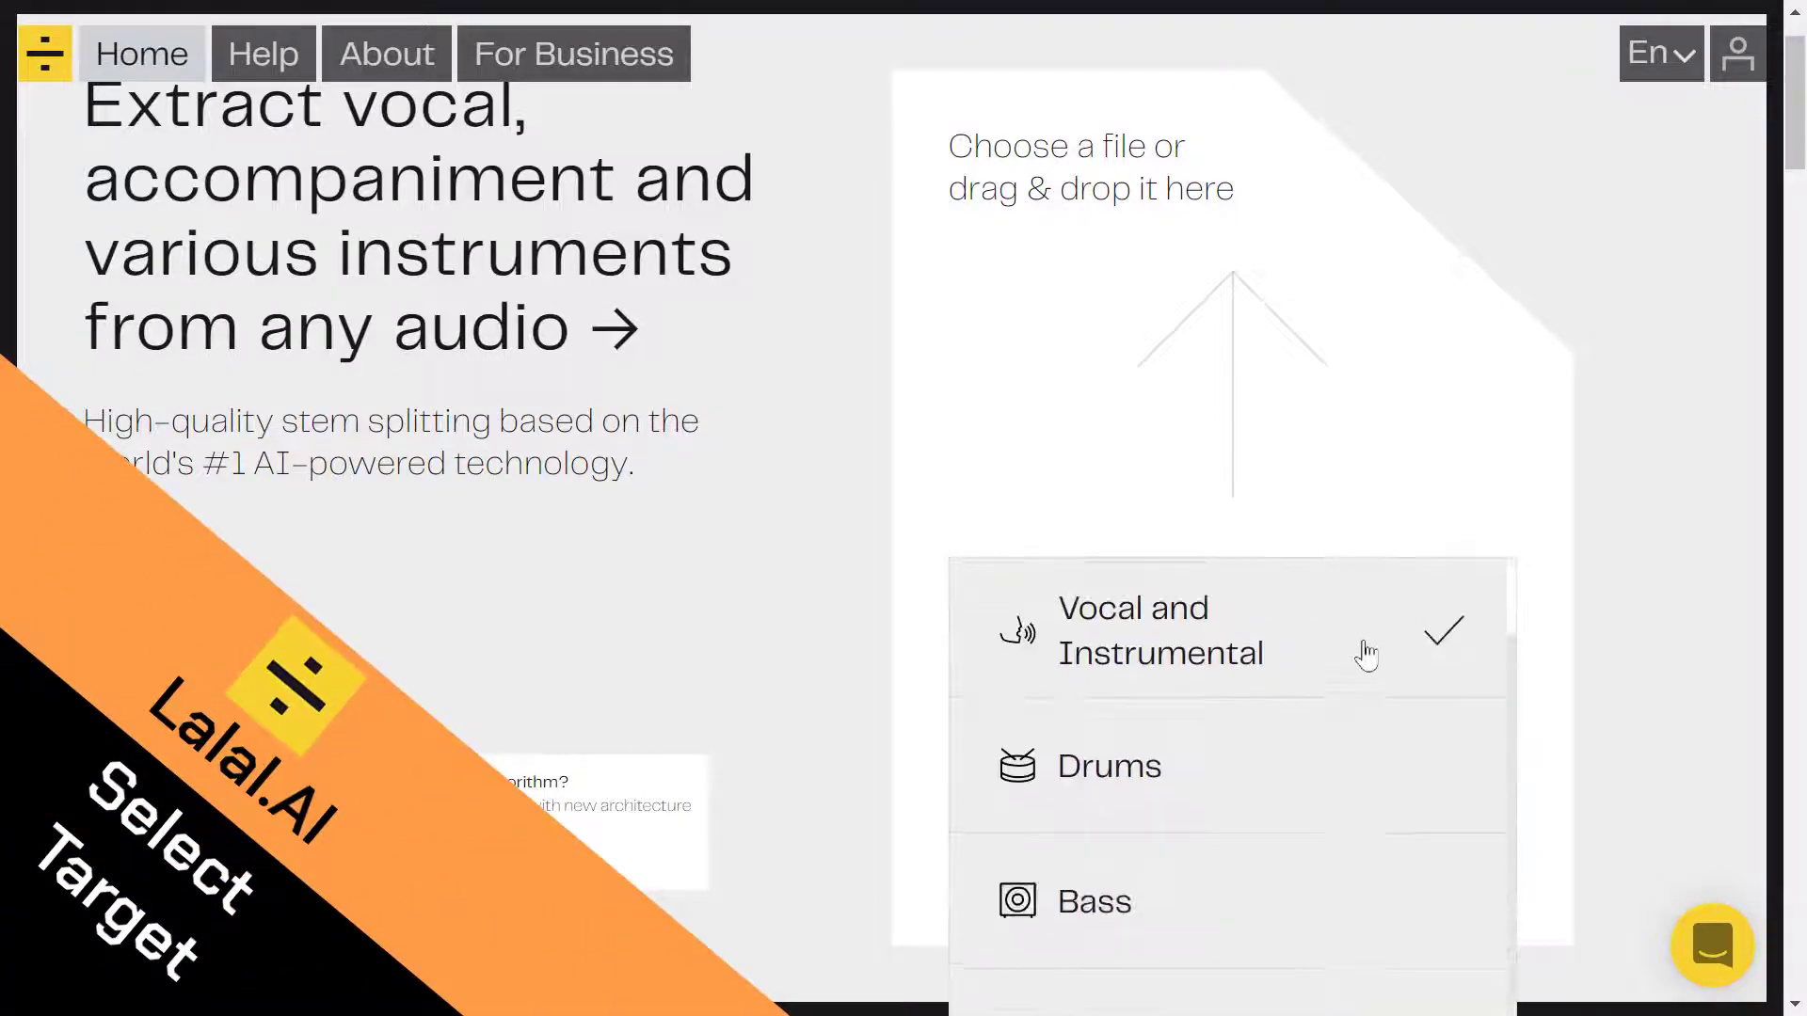
{"action": "scroll", "coordinate": [1263, 730], "scroll_direction": "up", "scroll_amount": 1}
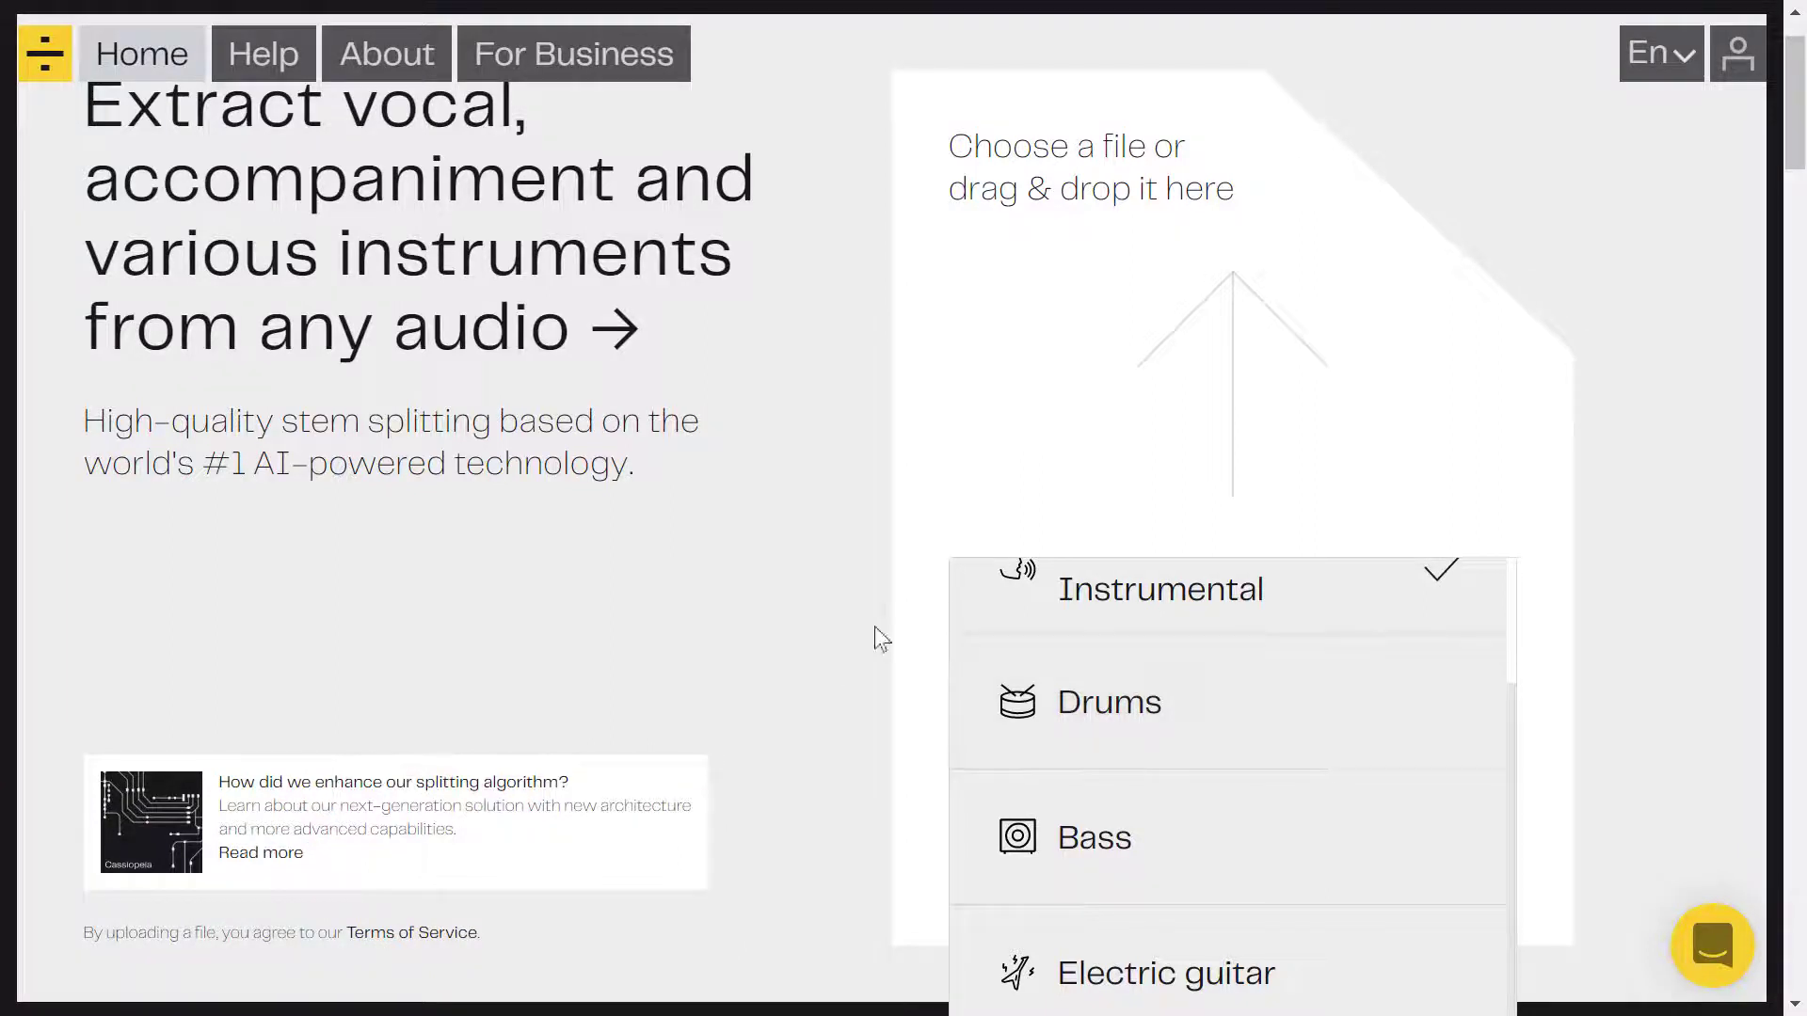
{"action": "scroll", "coordinate": [1142, 658], "scroll_direction": "up", "scroll_amount": 2}
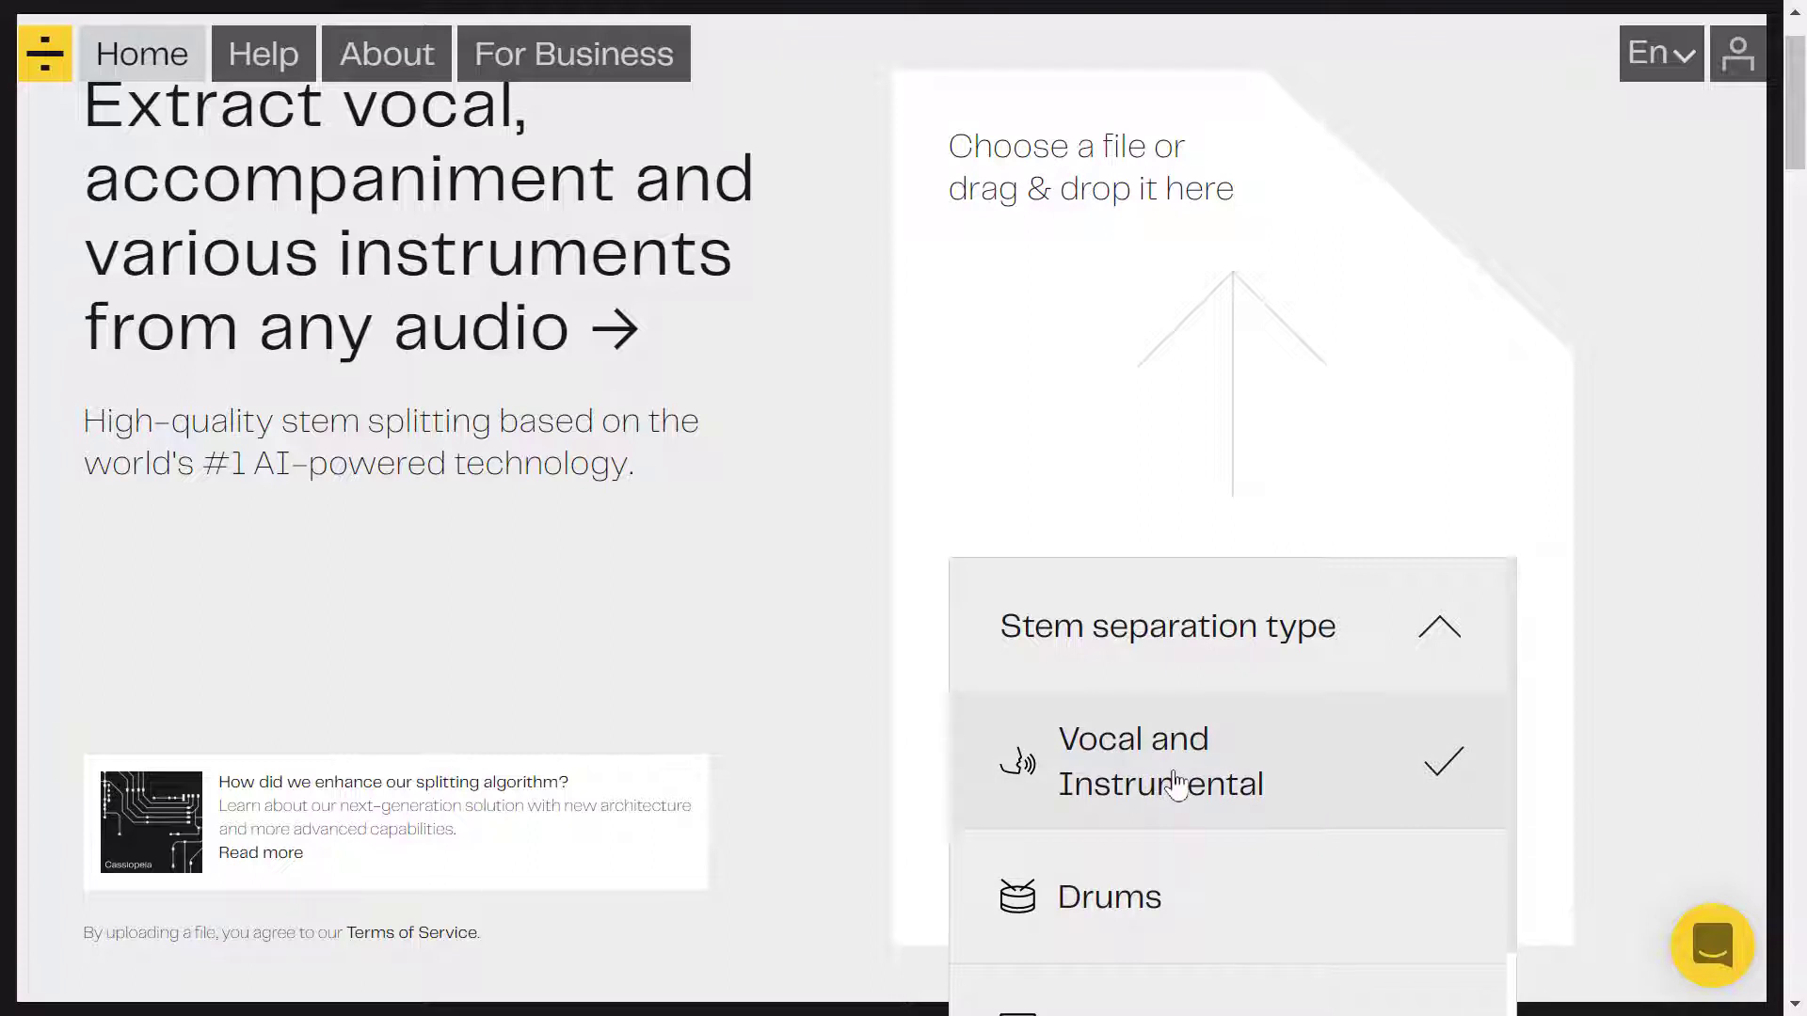
{"action": "left_click", "coordinate": [895, 727]}
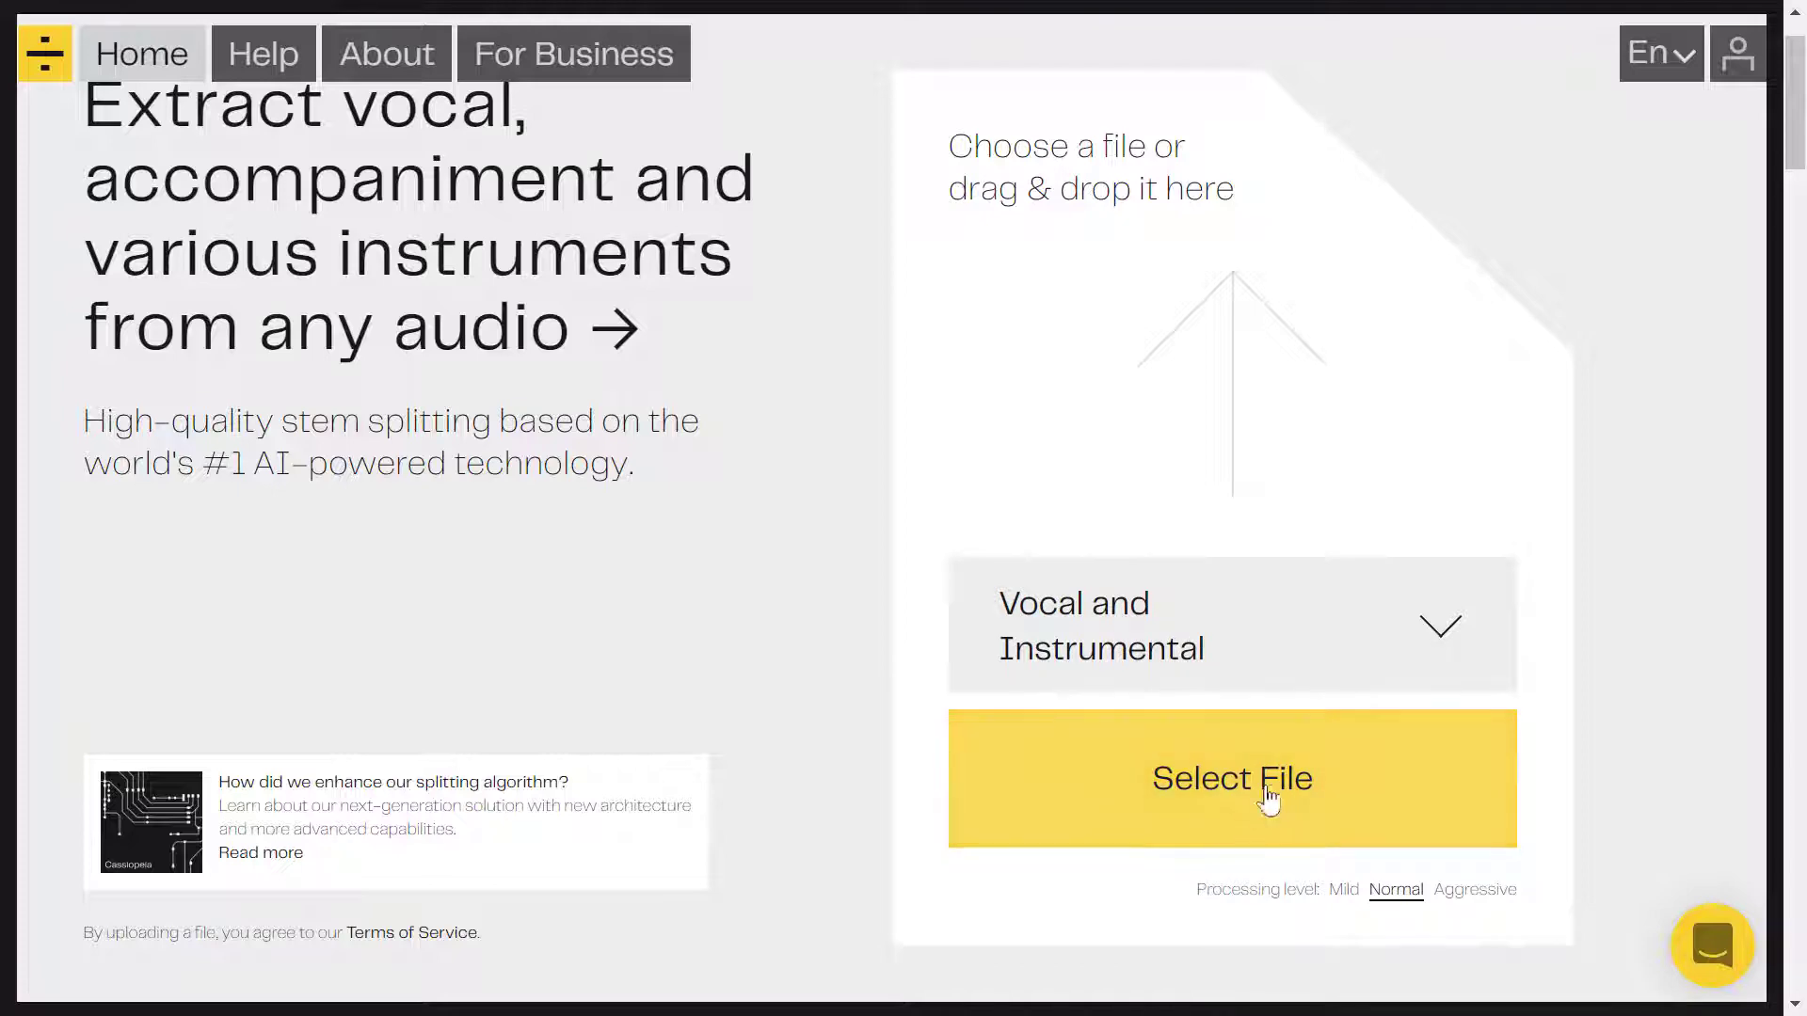
{"action": "left_click", "coordinate": [1248, 807]}
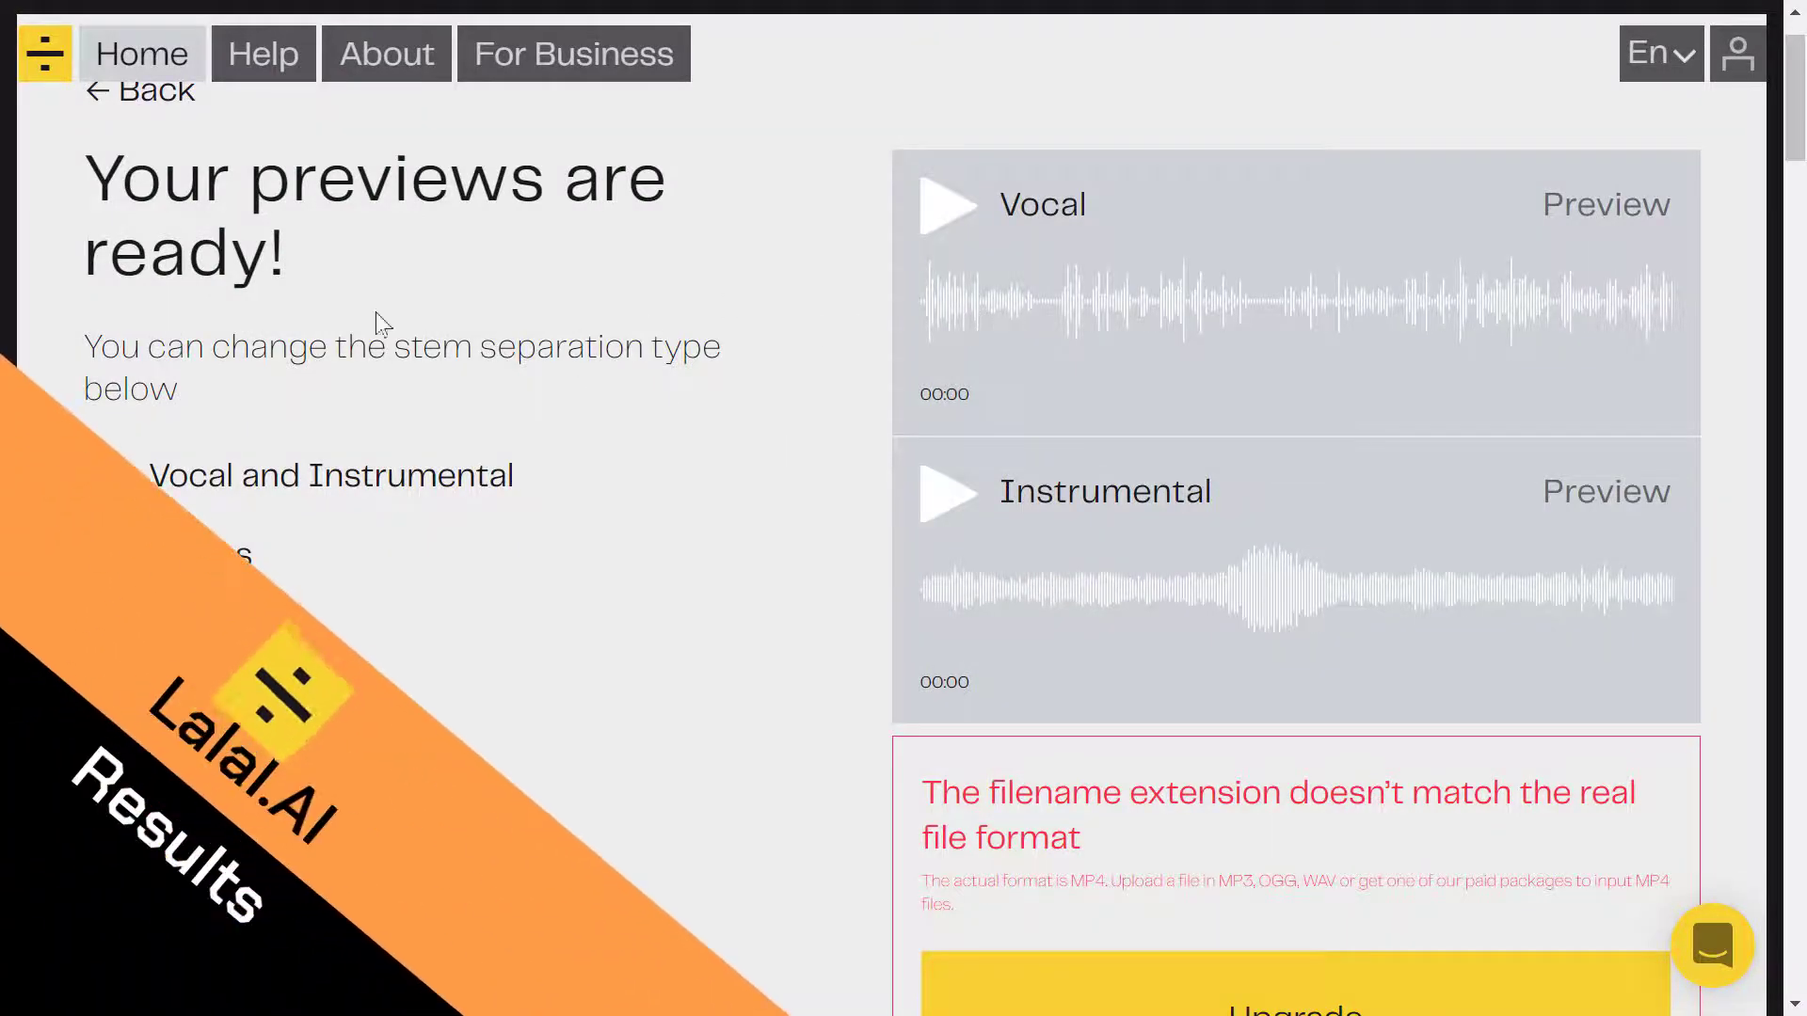
{"action": "scroll", "coordinate": [1008, 596], "scroll_direction": "down", "scroll_amount": 2}
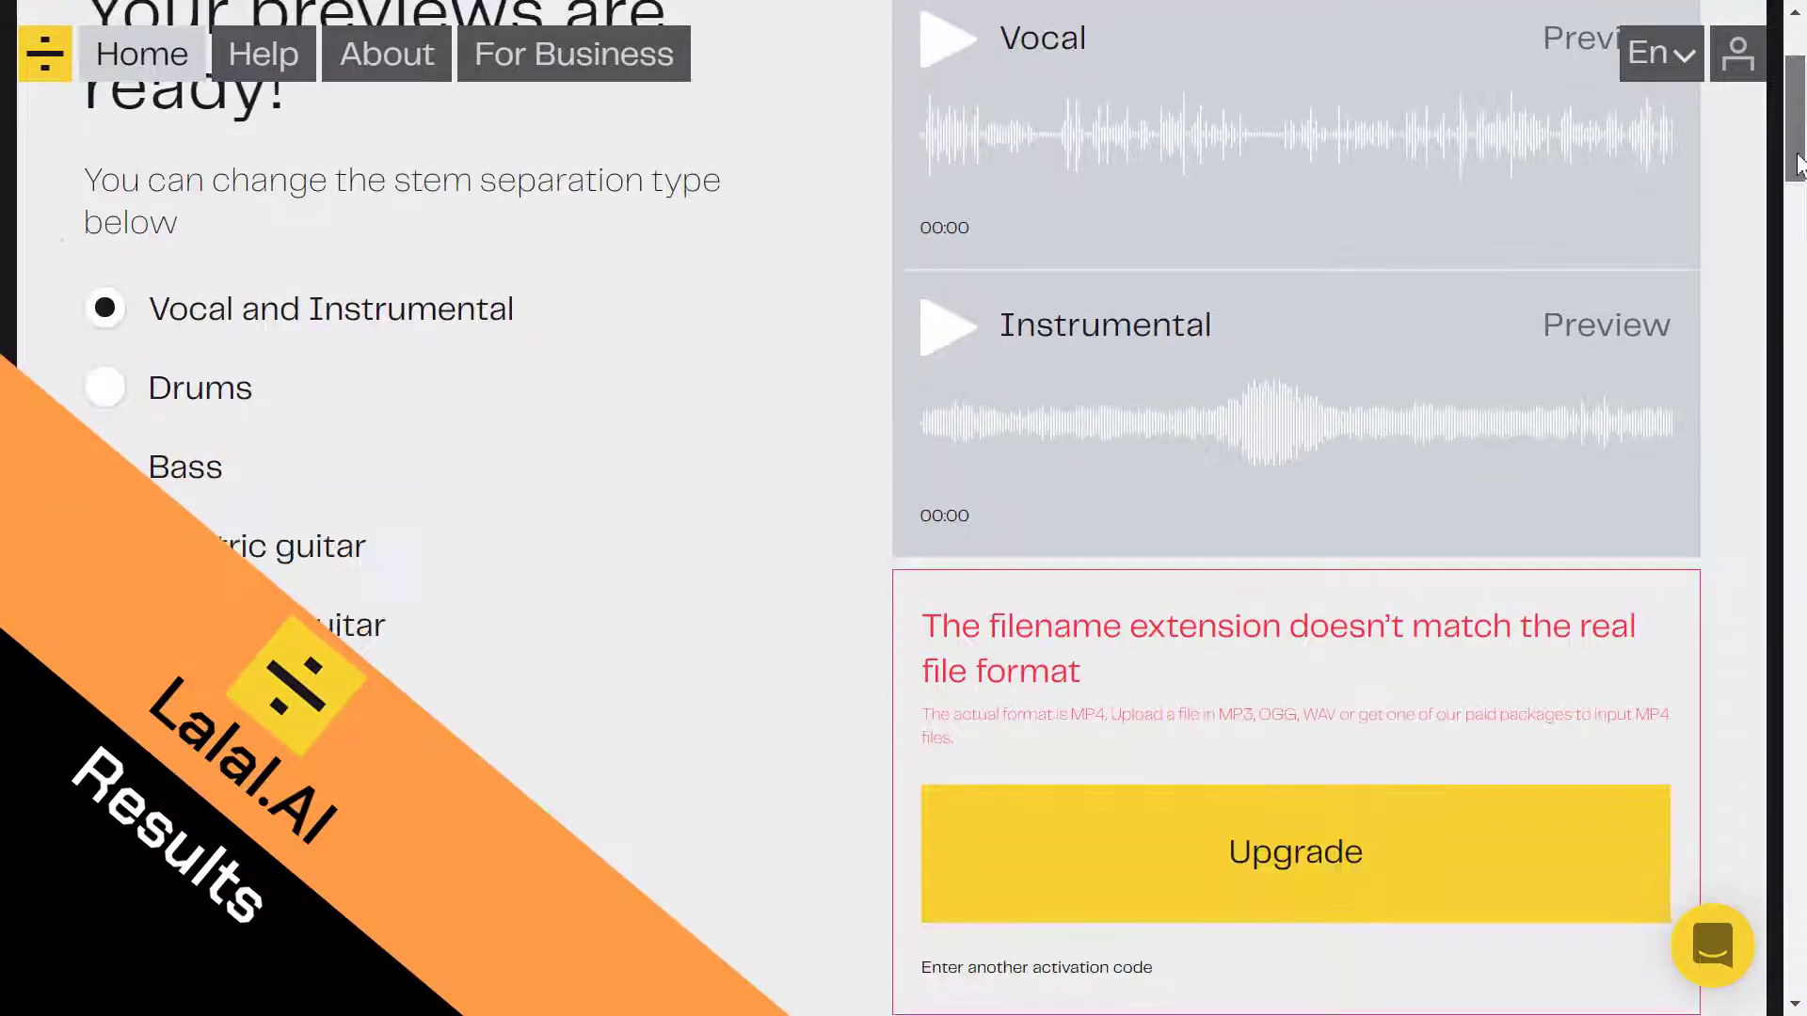
{"action": "left_click_drag", "start_coordinate": [925, 611], "coordinate": [1081, 645]}
{"action": "left_click", "coordinate": [966, 633]}
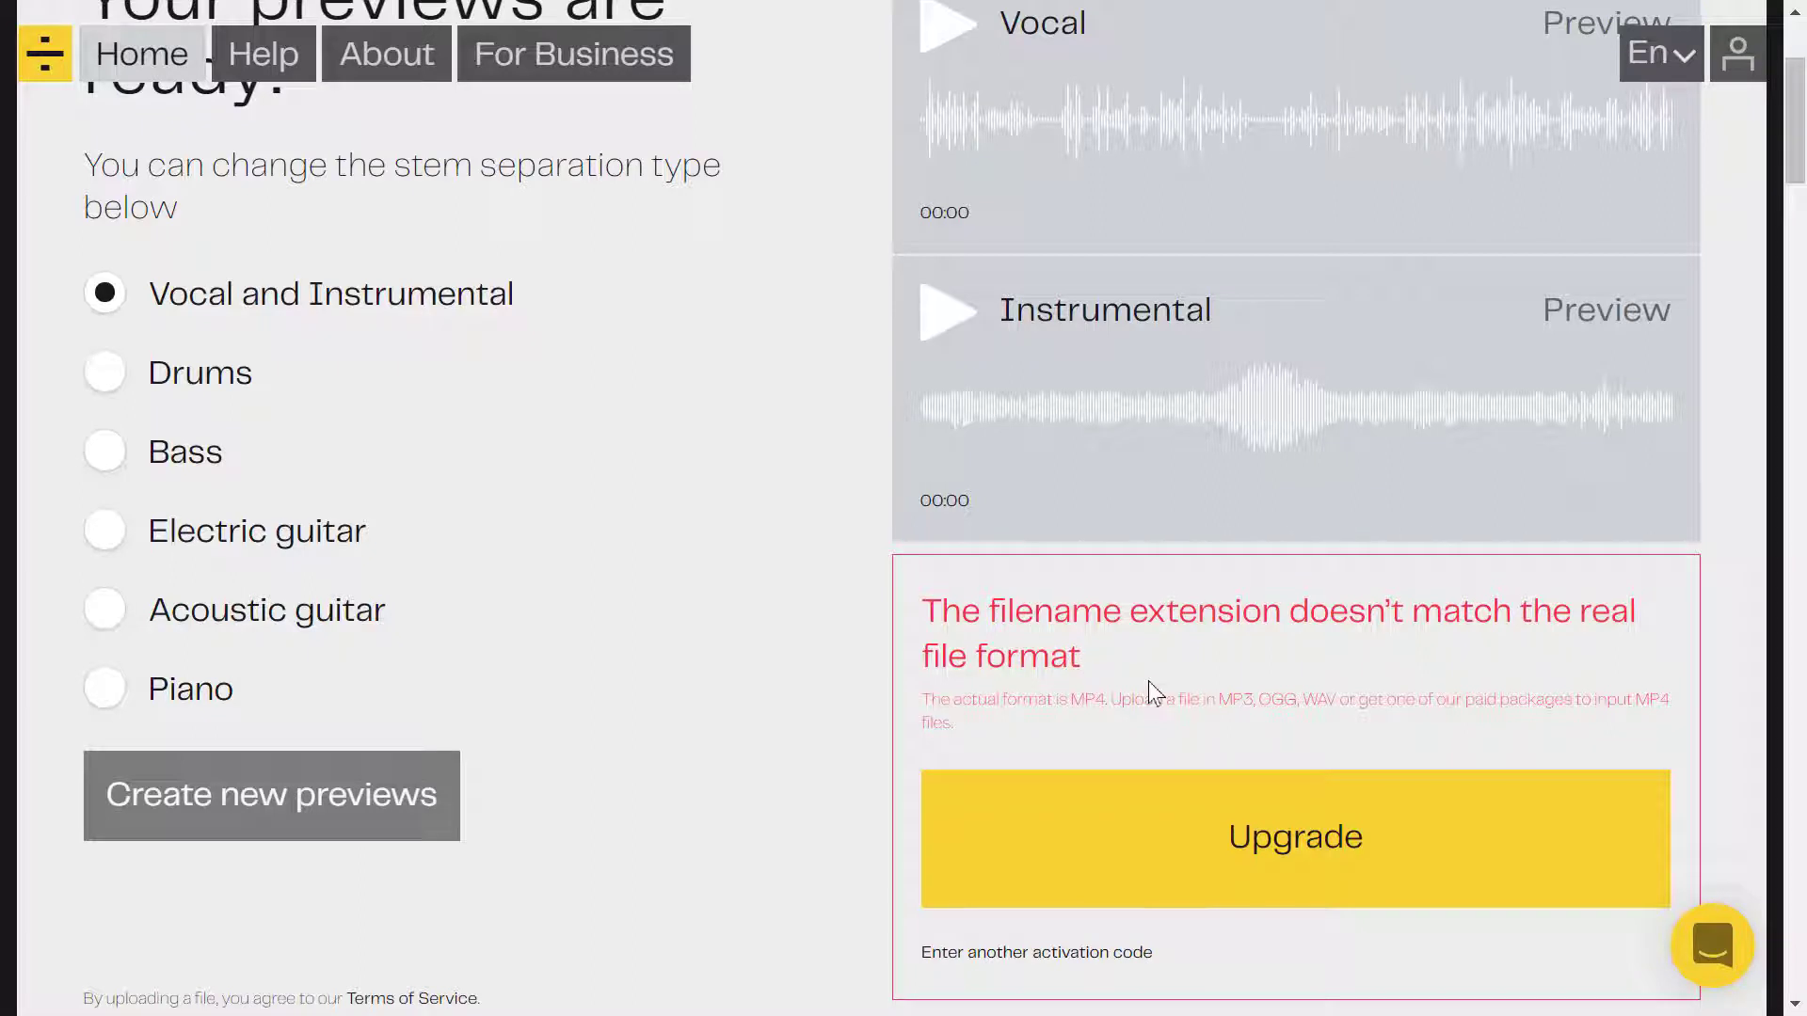
{"action": "scroll", "coordinate": [1790, 142], "scroll_direction": "up", "scroll_amount": 2}
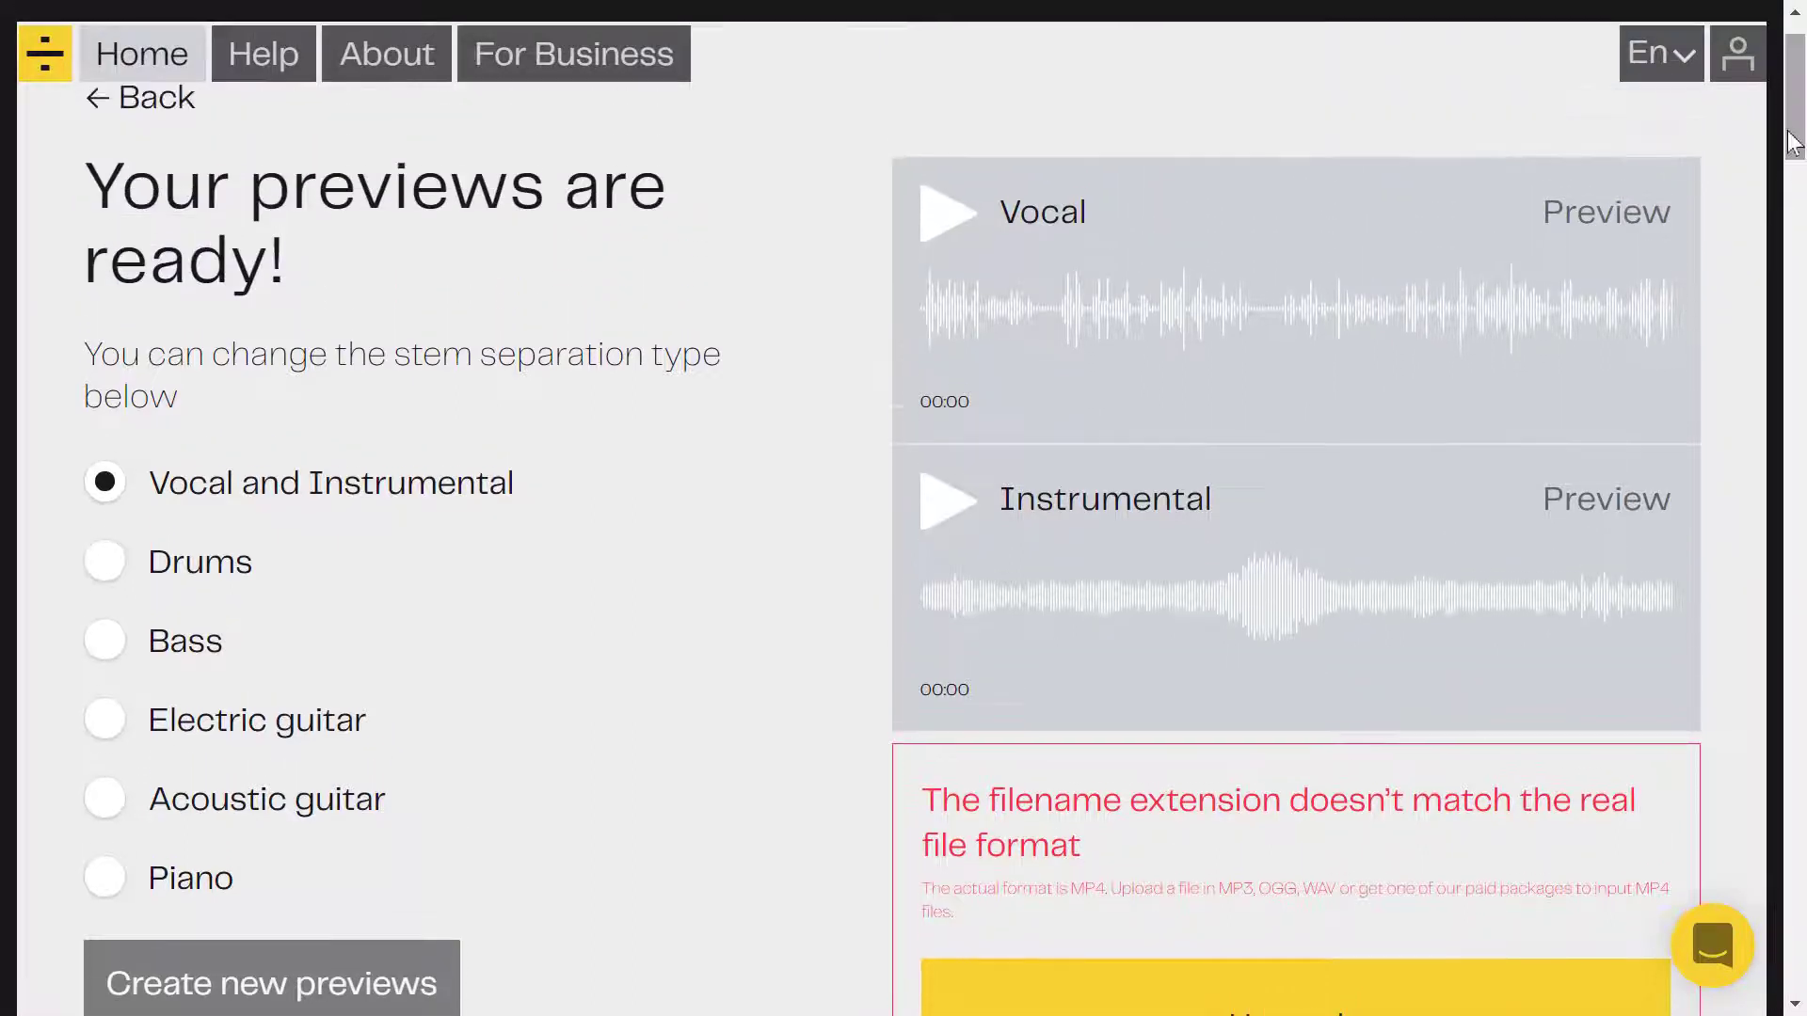
{"action": "scroll", "coordinate": [1426, 537], "scroll_direction": "down", "scroll_amount": 3}
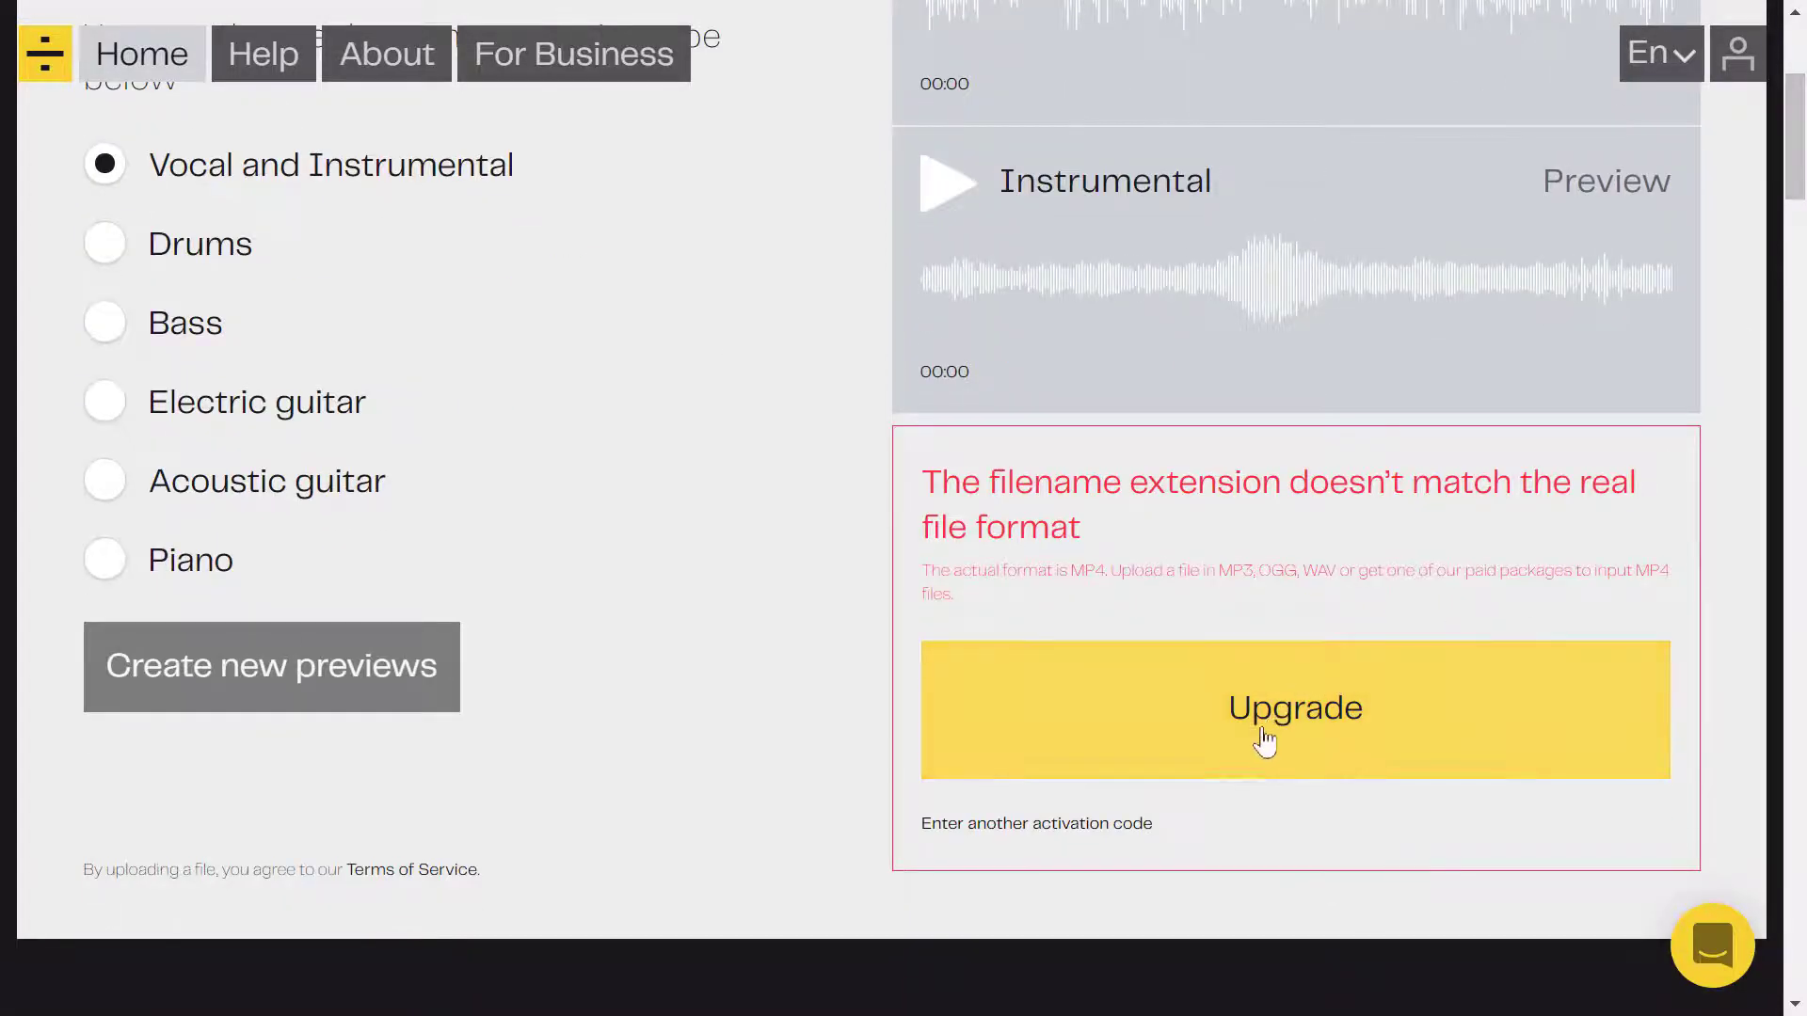
{"action": "scroll", "coordinate": [1097, 224], "scroll_direction": "up", "scroll_amount": 3}
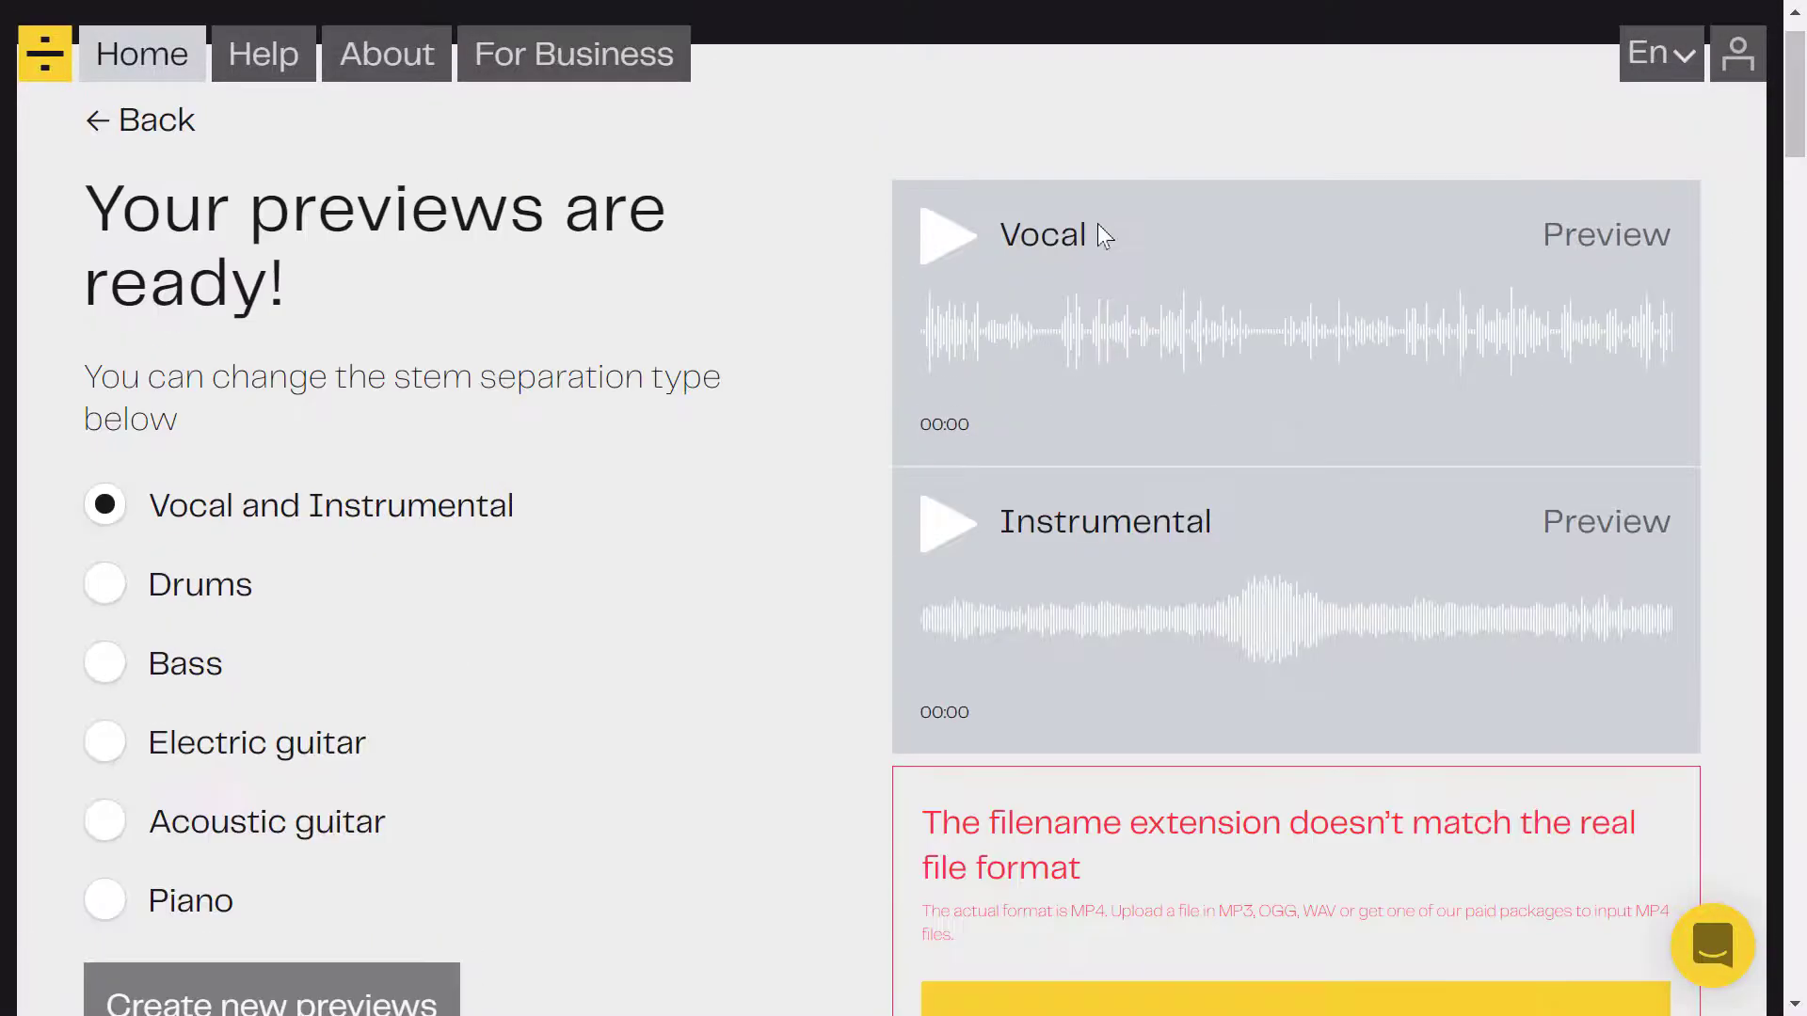
Play the Vocal stem until 00:16, then play the Instrumental stem
{"action": "left_click", "coordinate": [949, 240]}
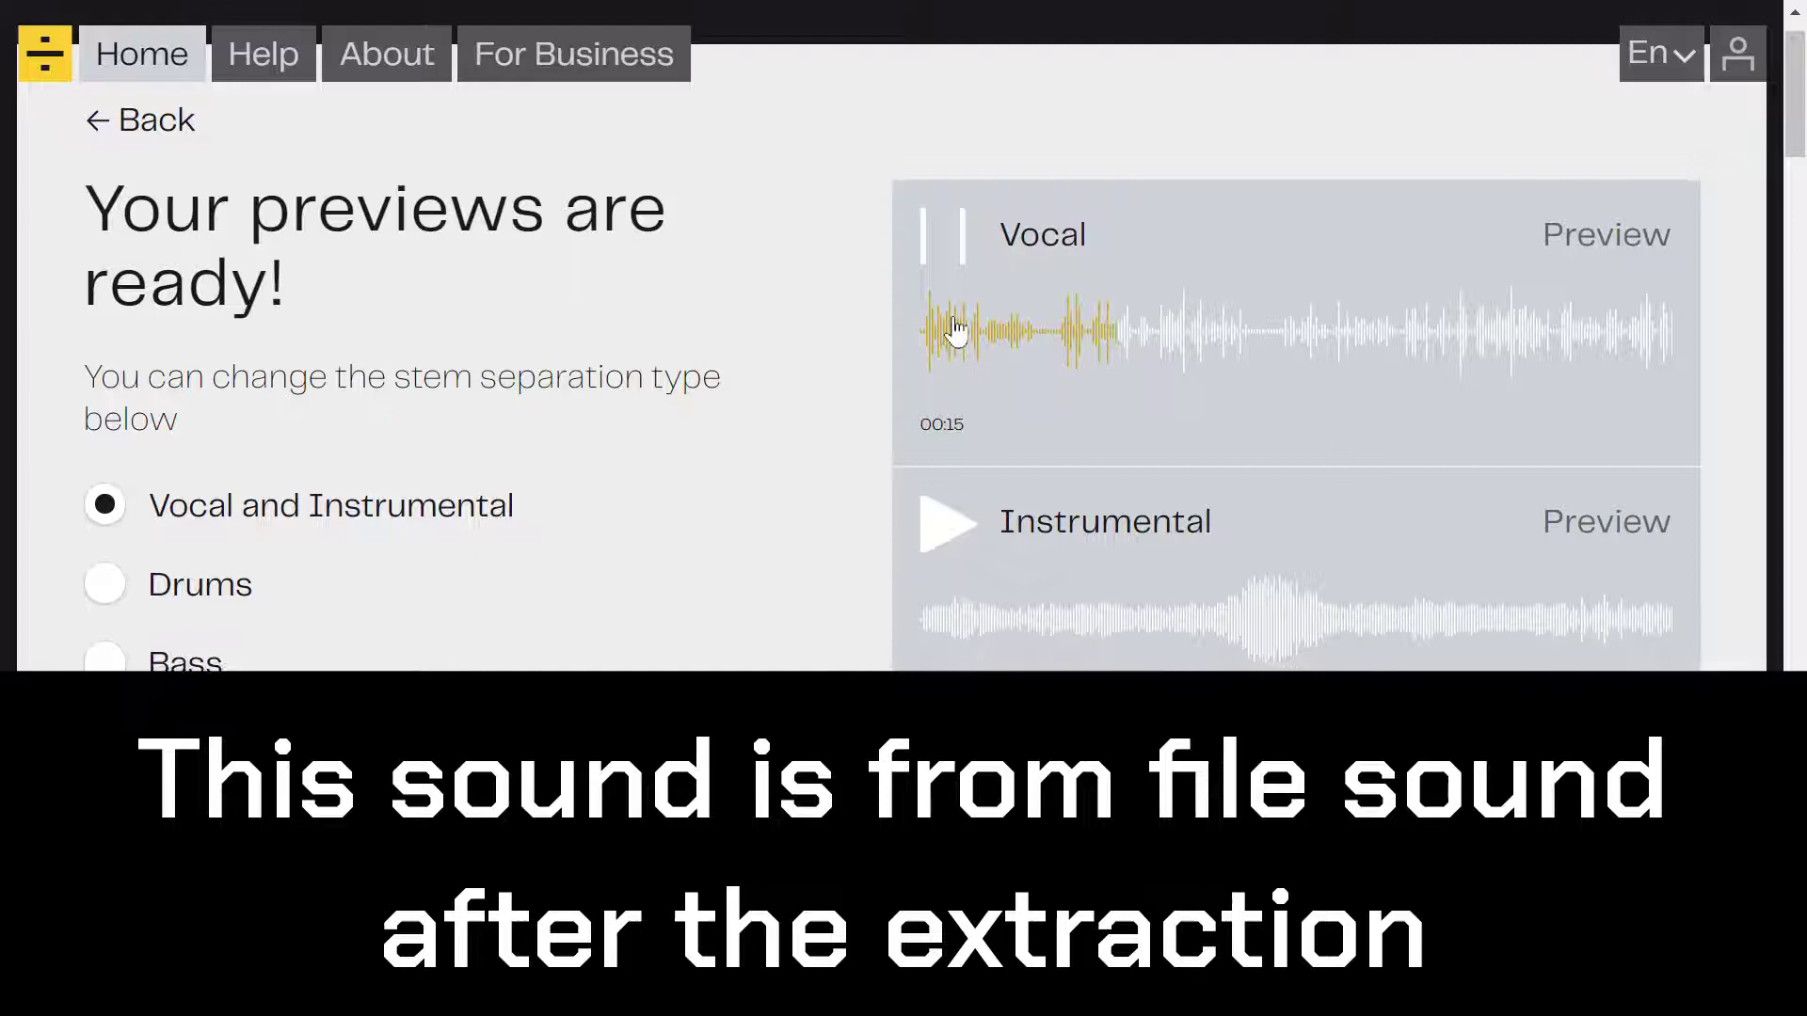
{"action": "left_click", "coordinate": [953, 250]}
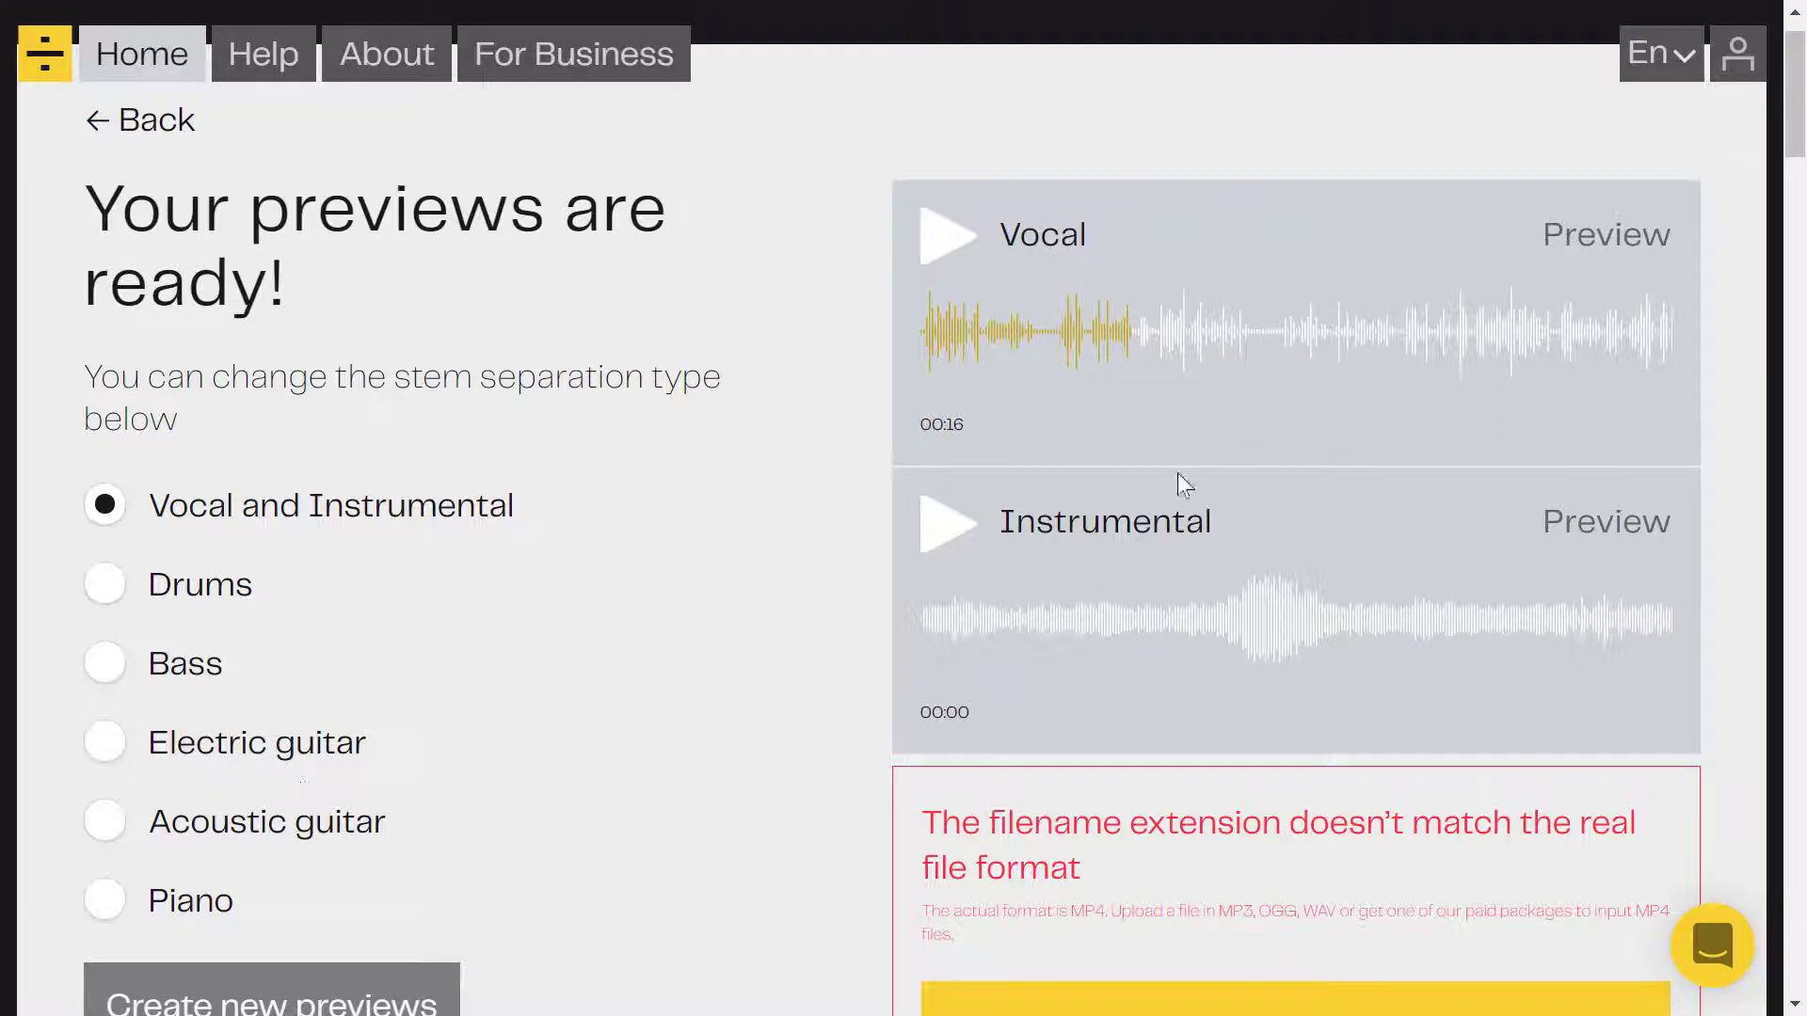
{"action": "left_click", "coordinate": [965, 546]}
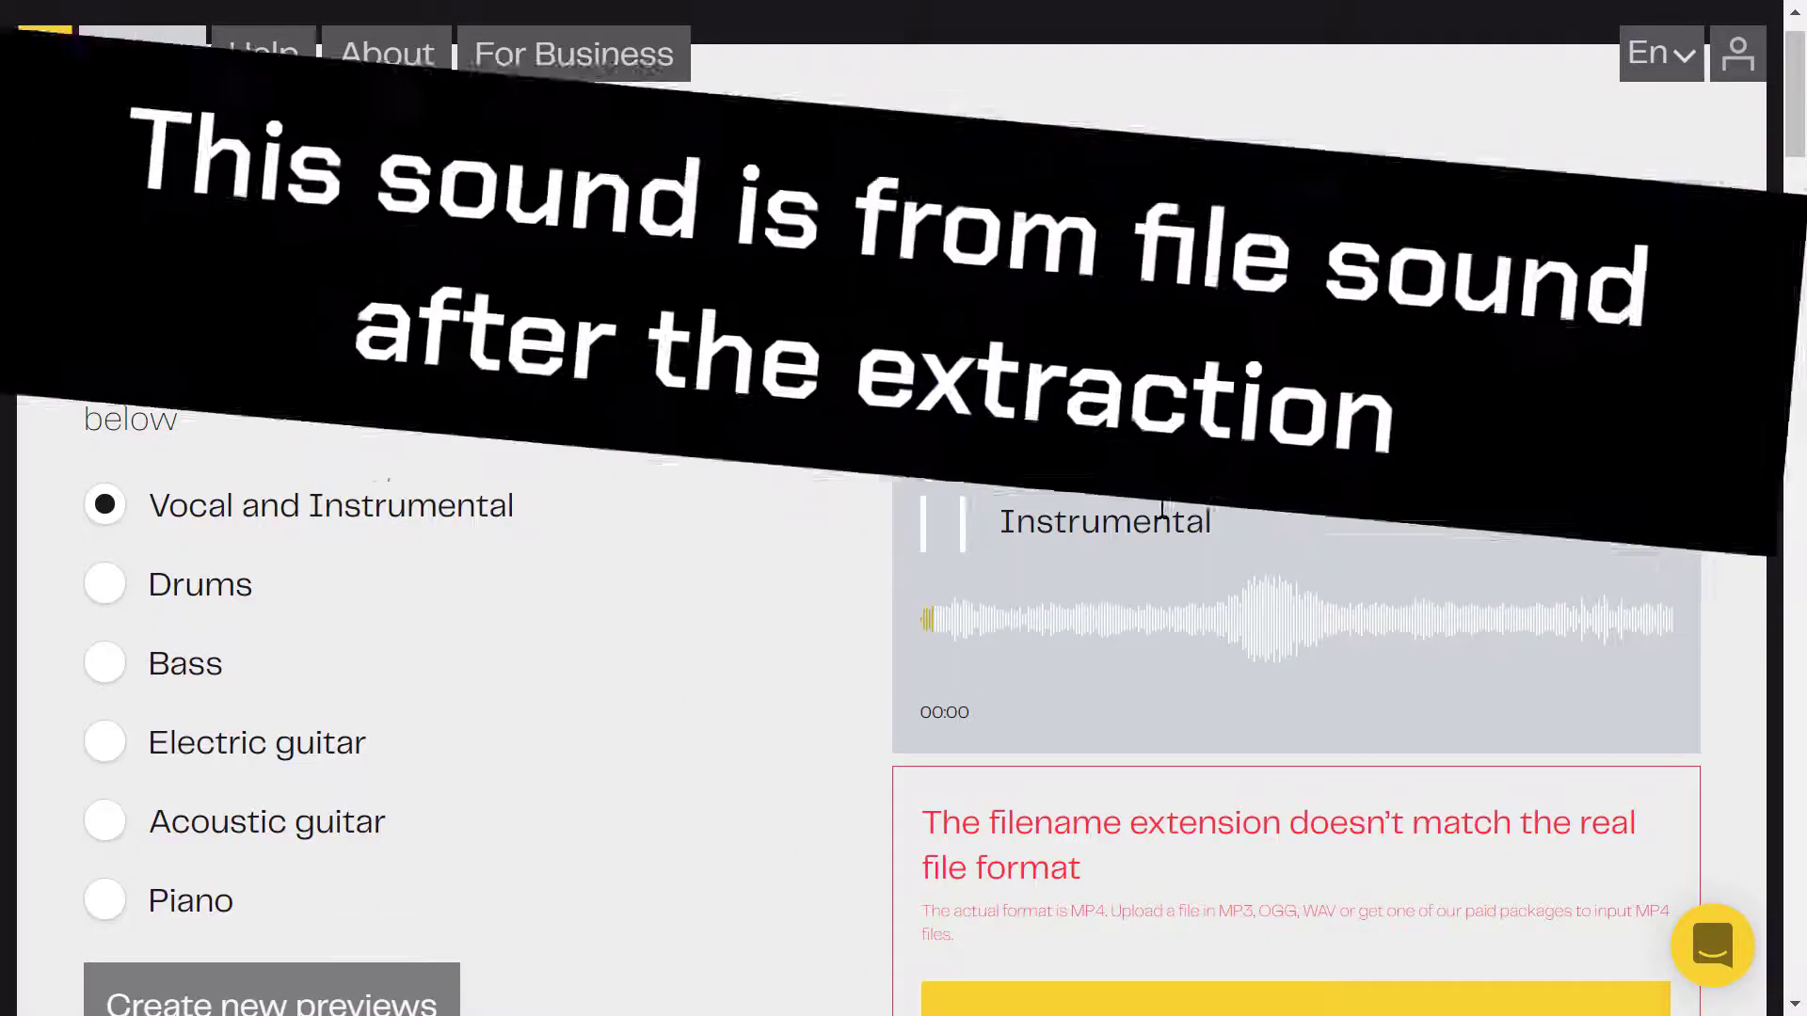
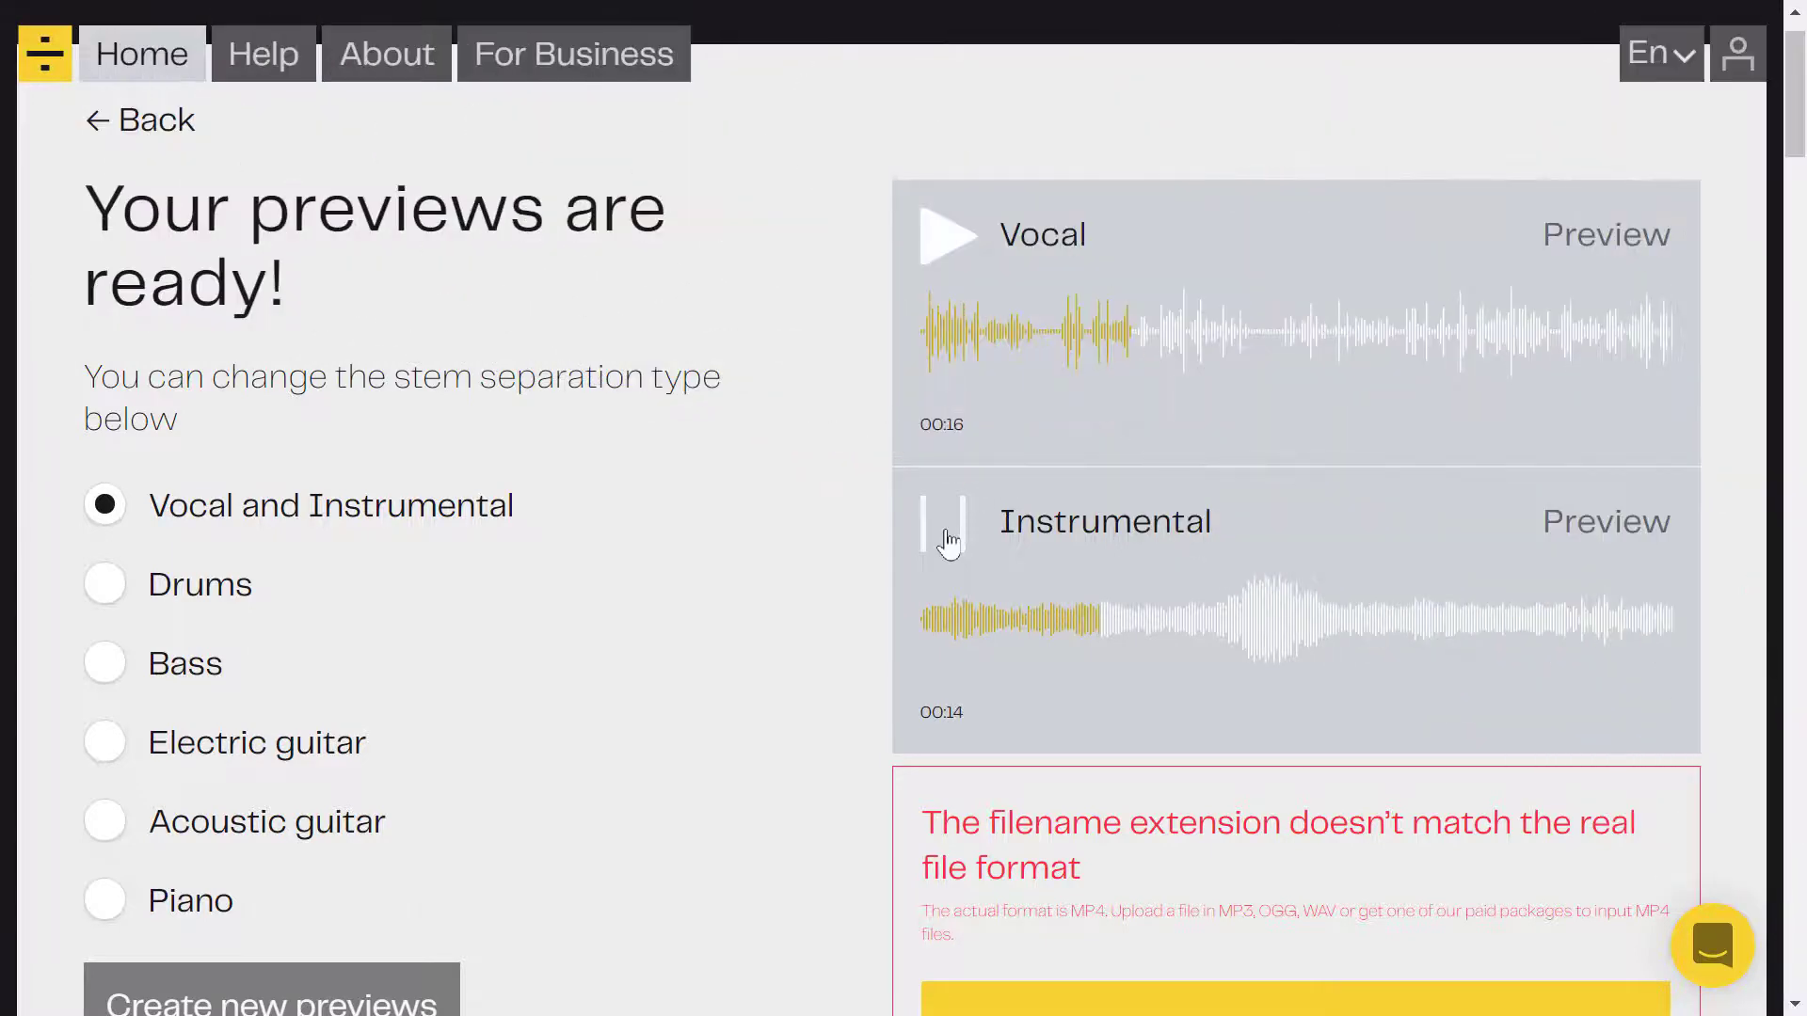
Pause the Instrumental preview at 00:14
{"action": "left_click", "coordinate": [946, 536]}
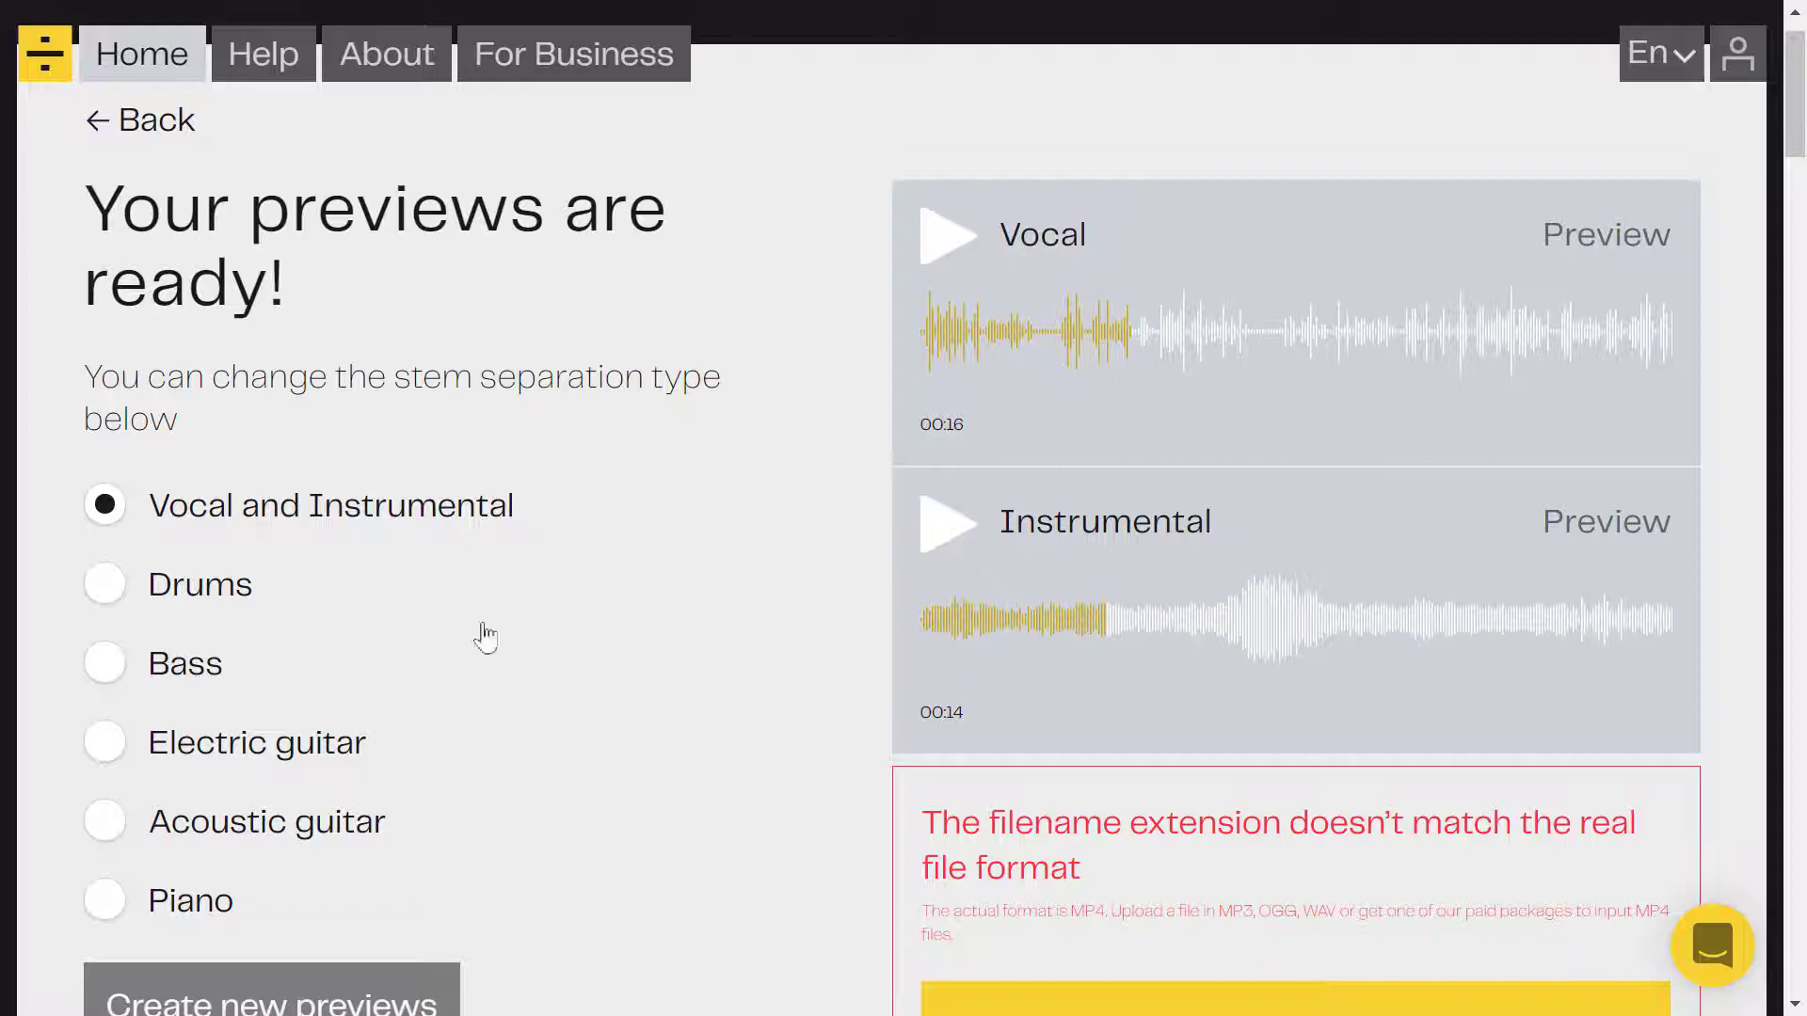
Select Drums as the separation type
{"action": "left_click", "coordinate": [105, 584]}
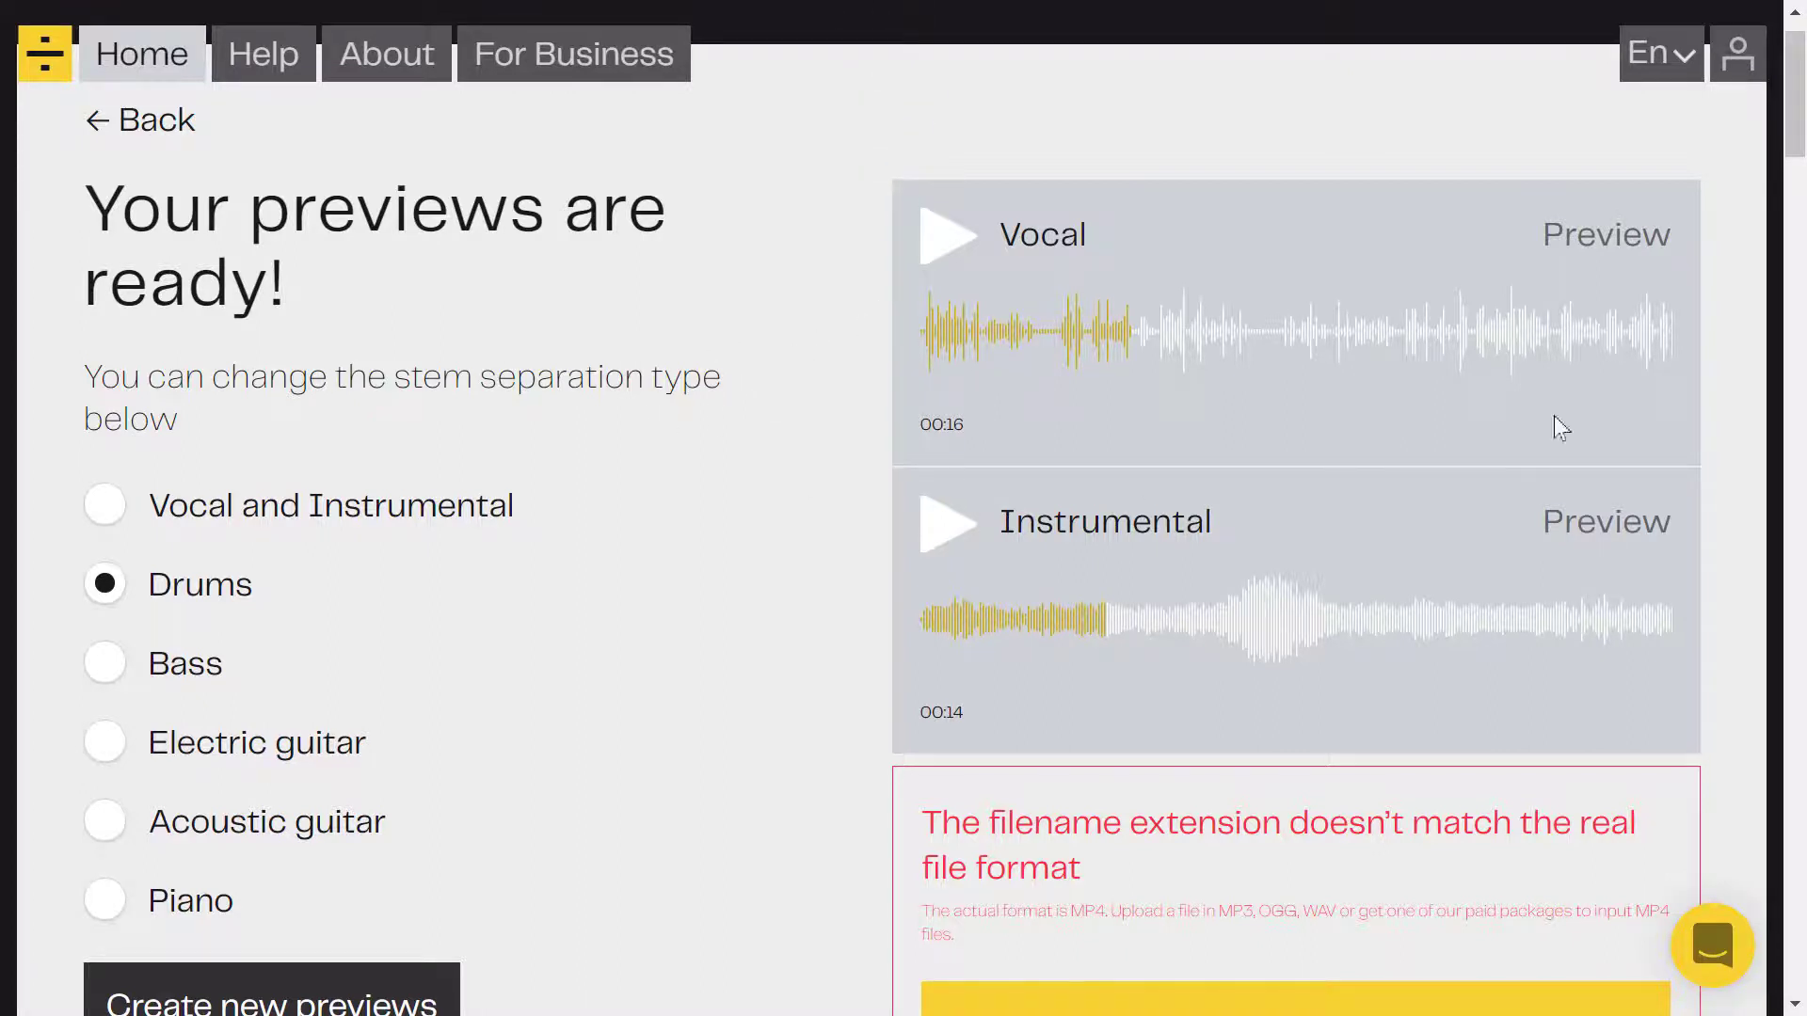
{"action": "scroll", "coordinate": [1790, 243], "scroll_direction": "up", "scroll_amount": 1}
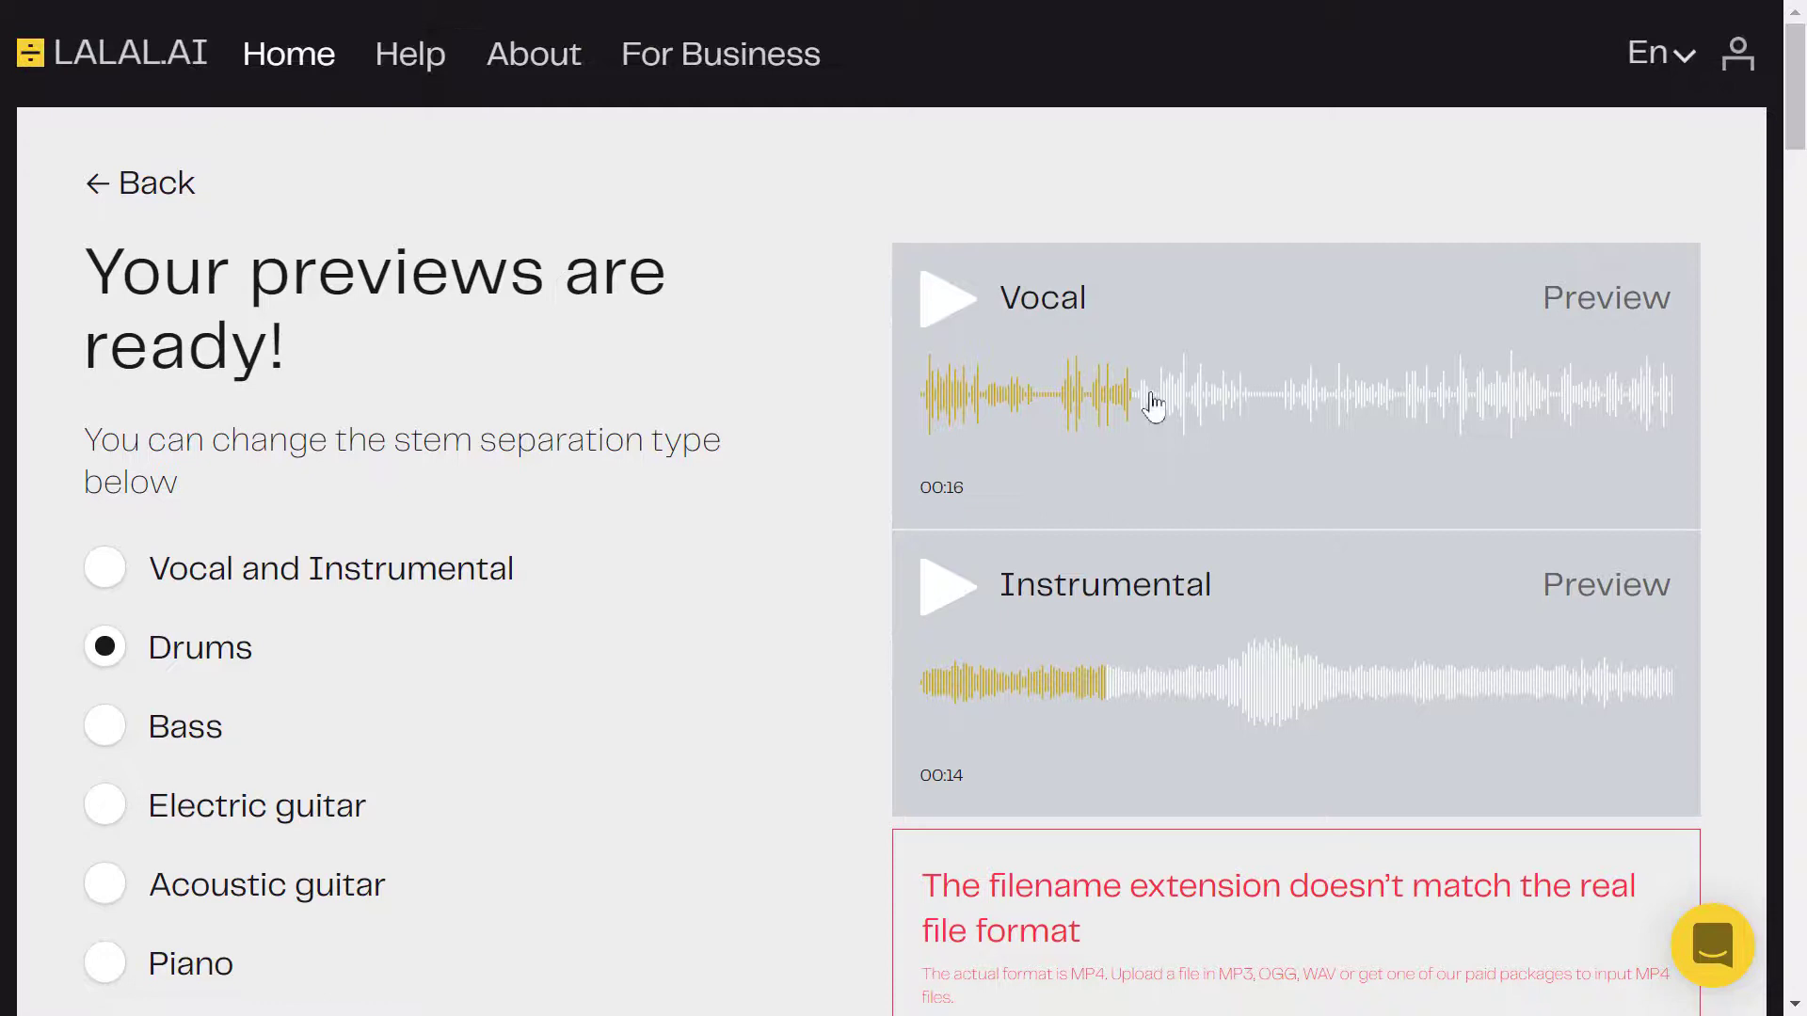
Play the Vocal preview from 00:20 and pause it at 00:32
{"action": "left_click", "coordinate": [1179, 406]}
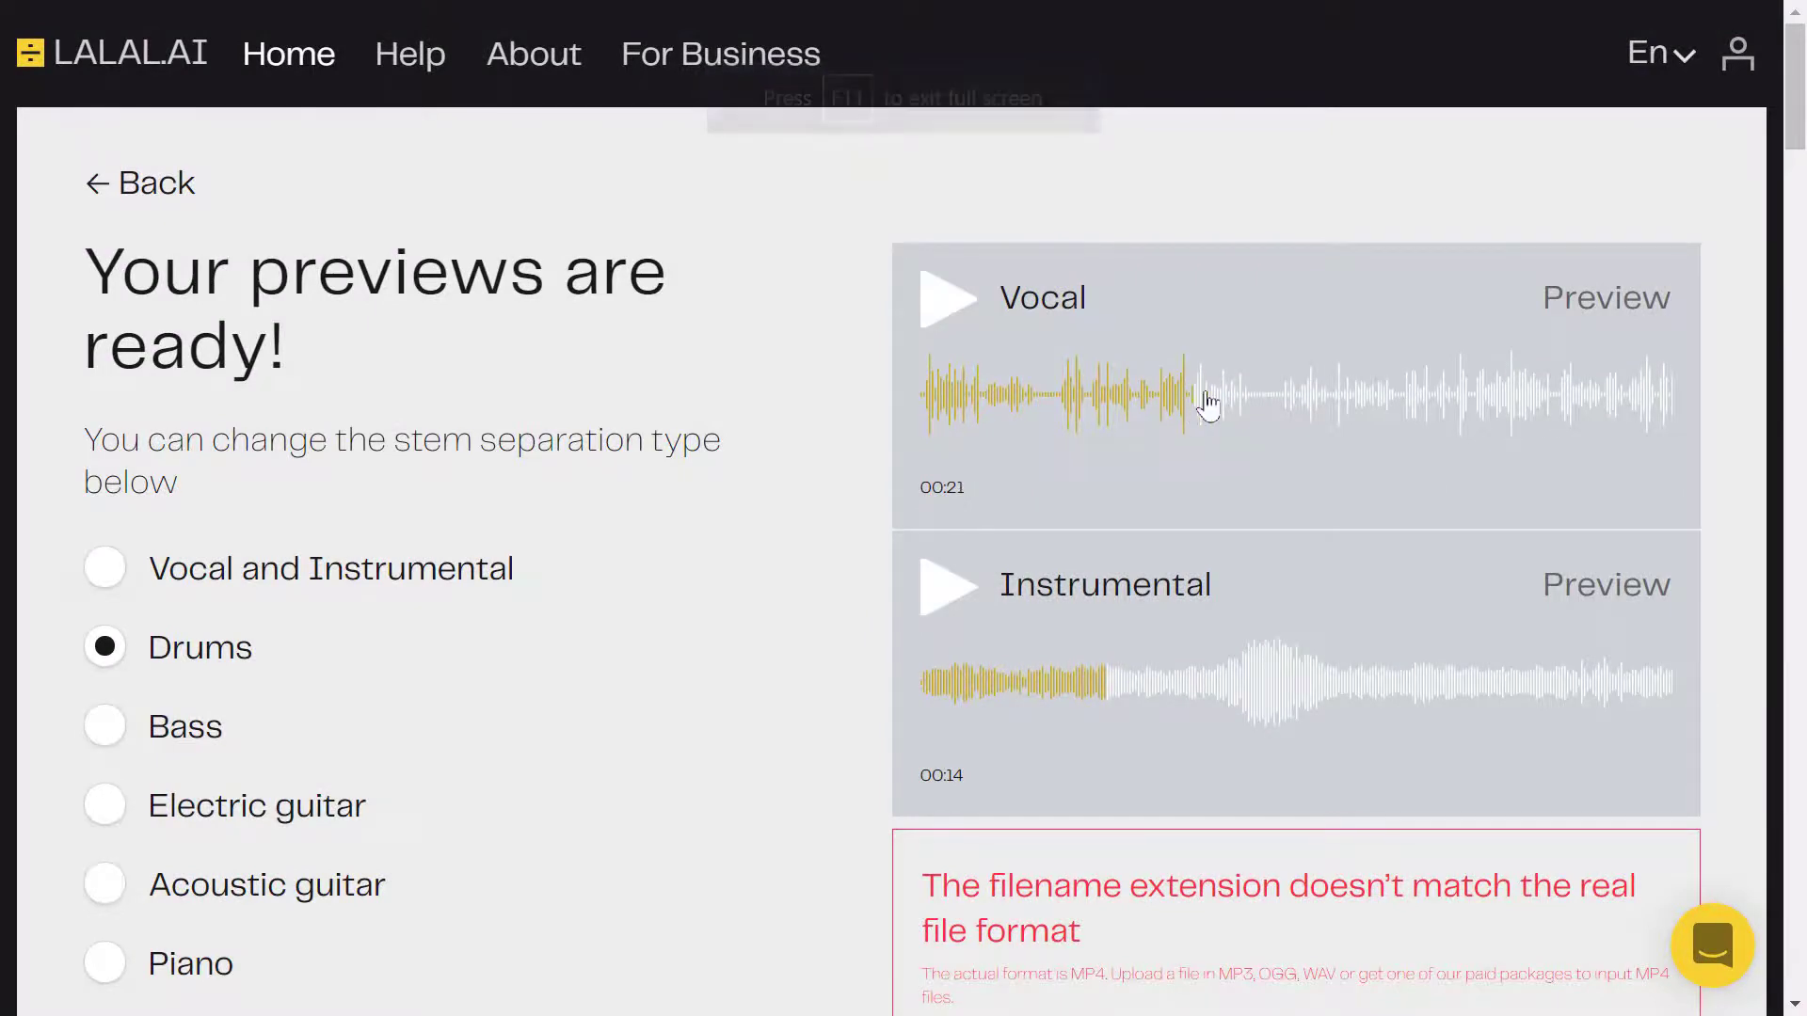
{"action": "left_click", "coordinate": [932, 316]}
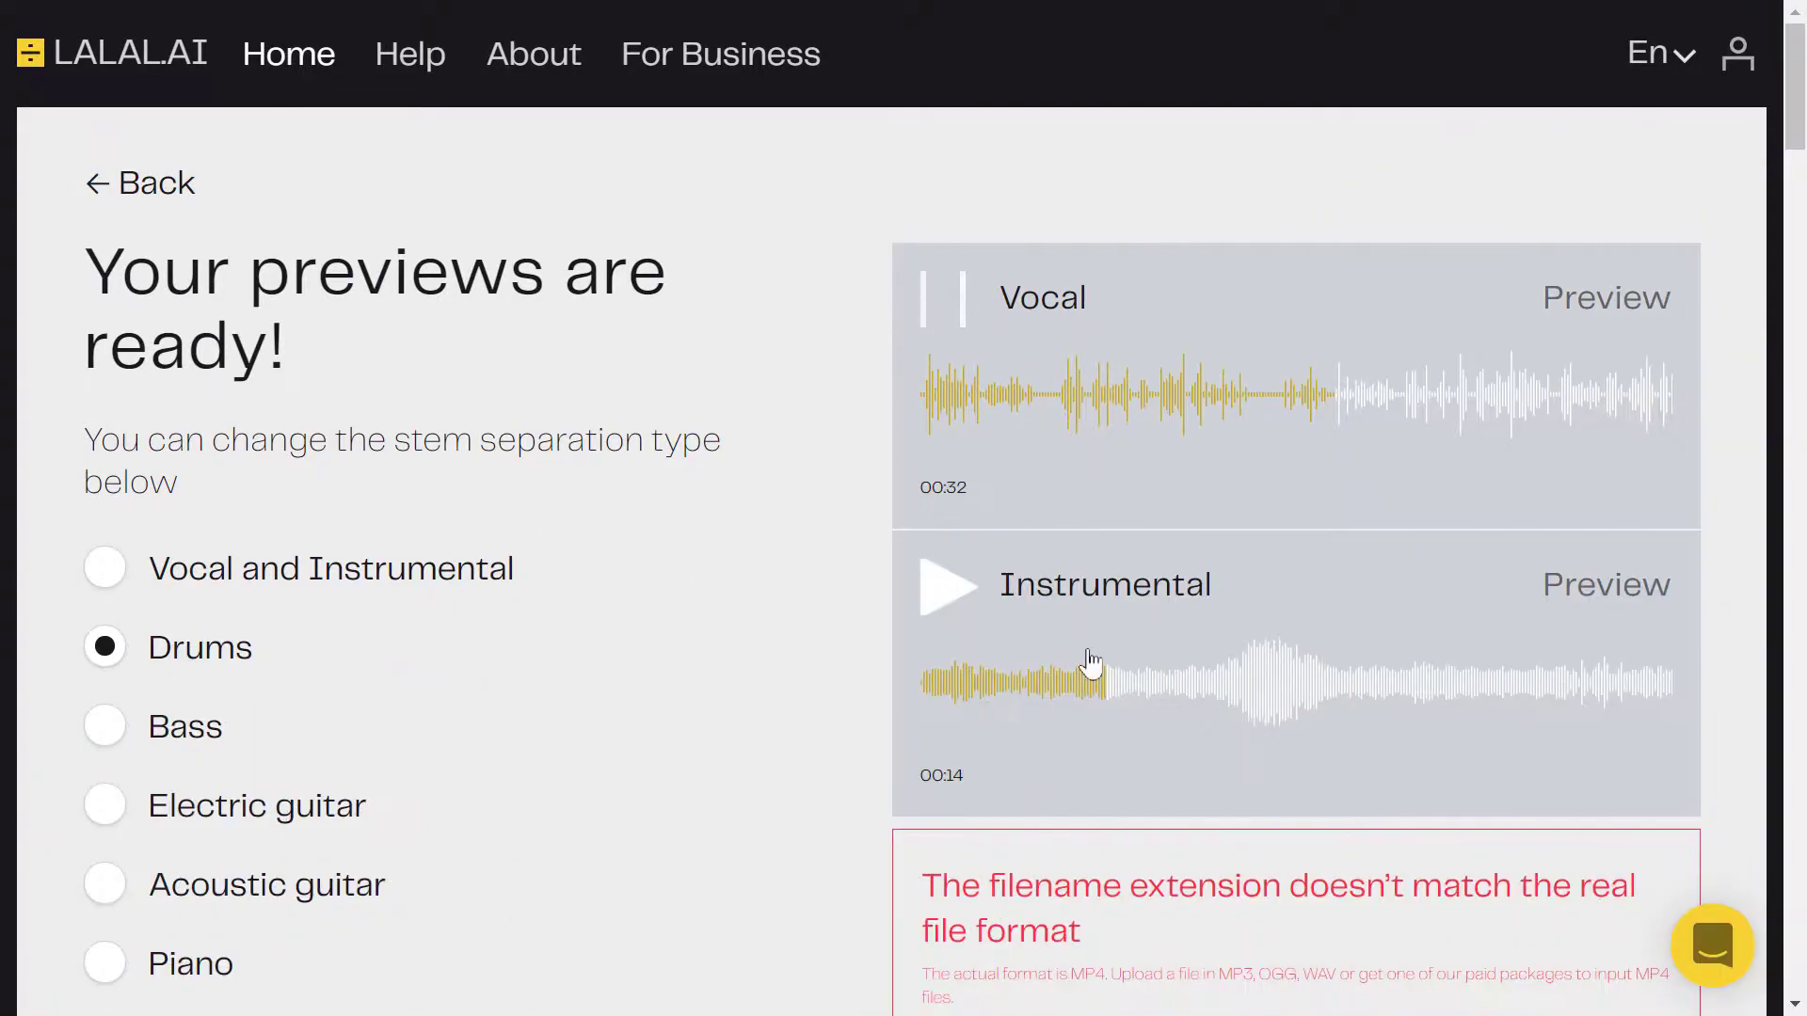
{"action": "left_click", "coordinate": [1091, 666]}
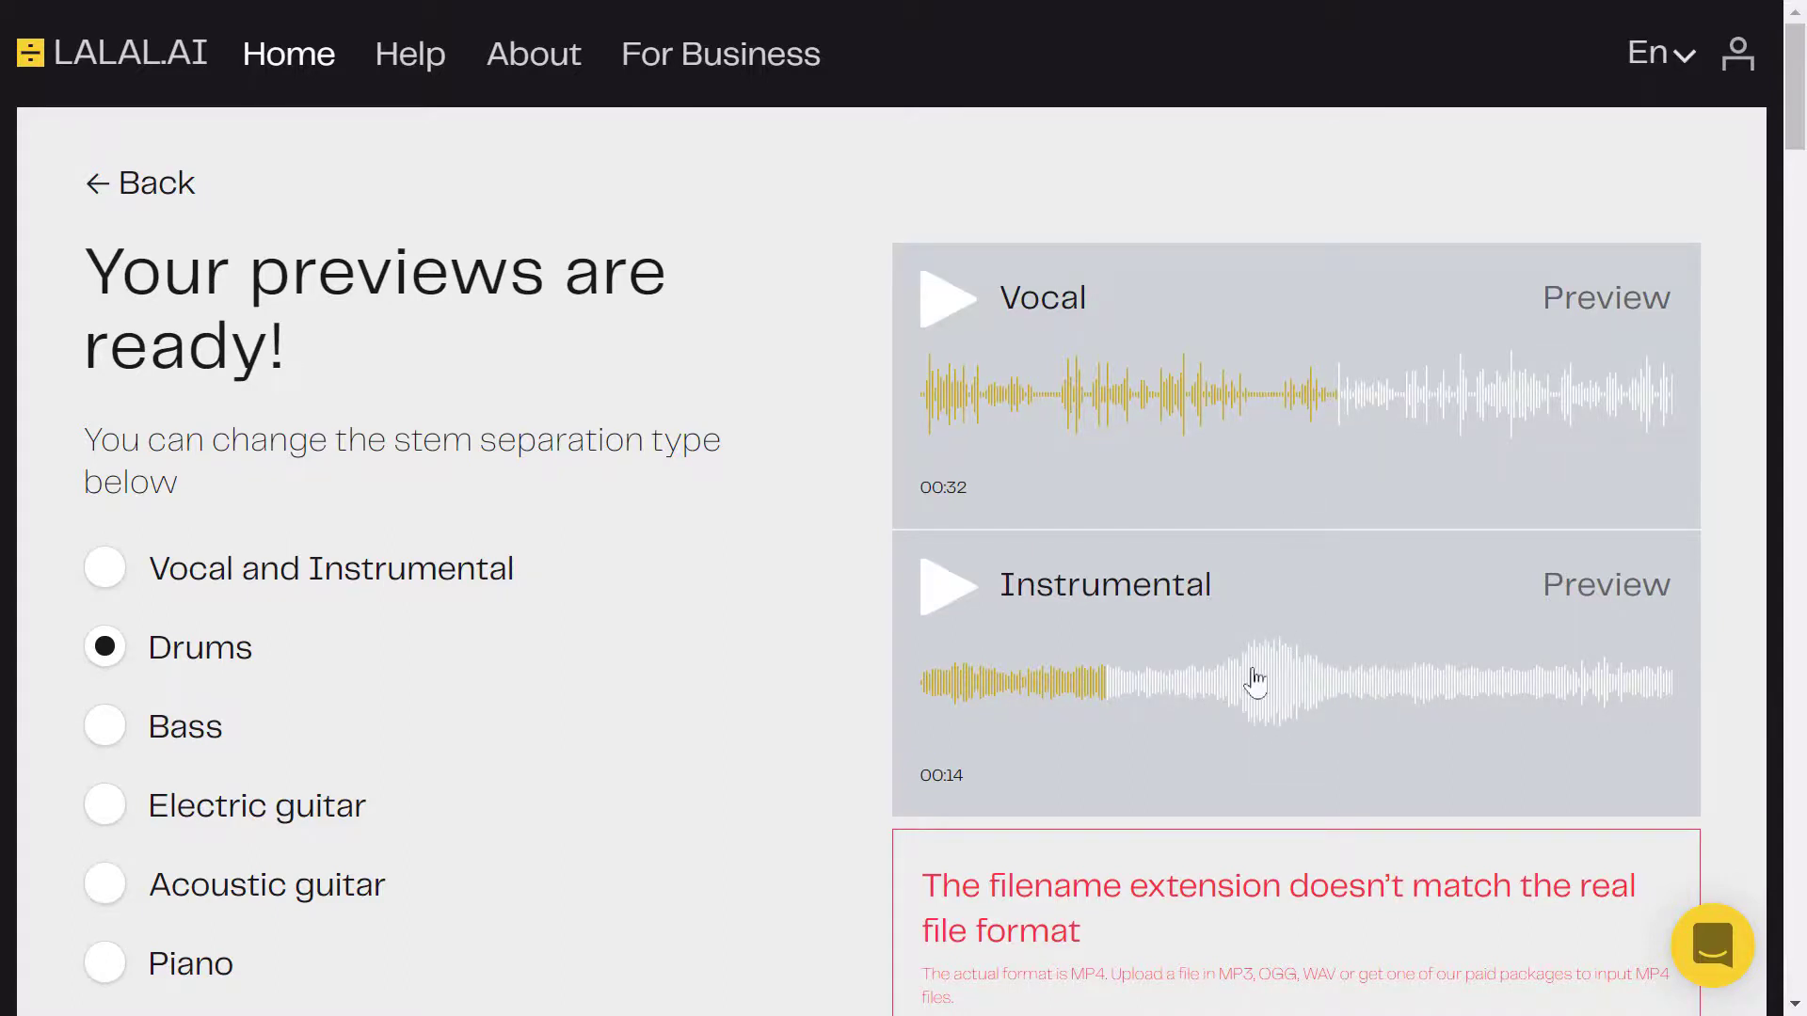
Seek the Instrumental preview to about 00:22 and resume playback there
{"action": "left_click", "coordinate": [1219, 692]}
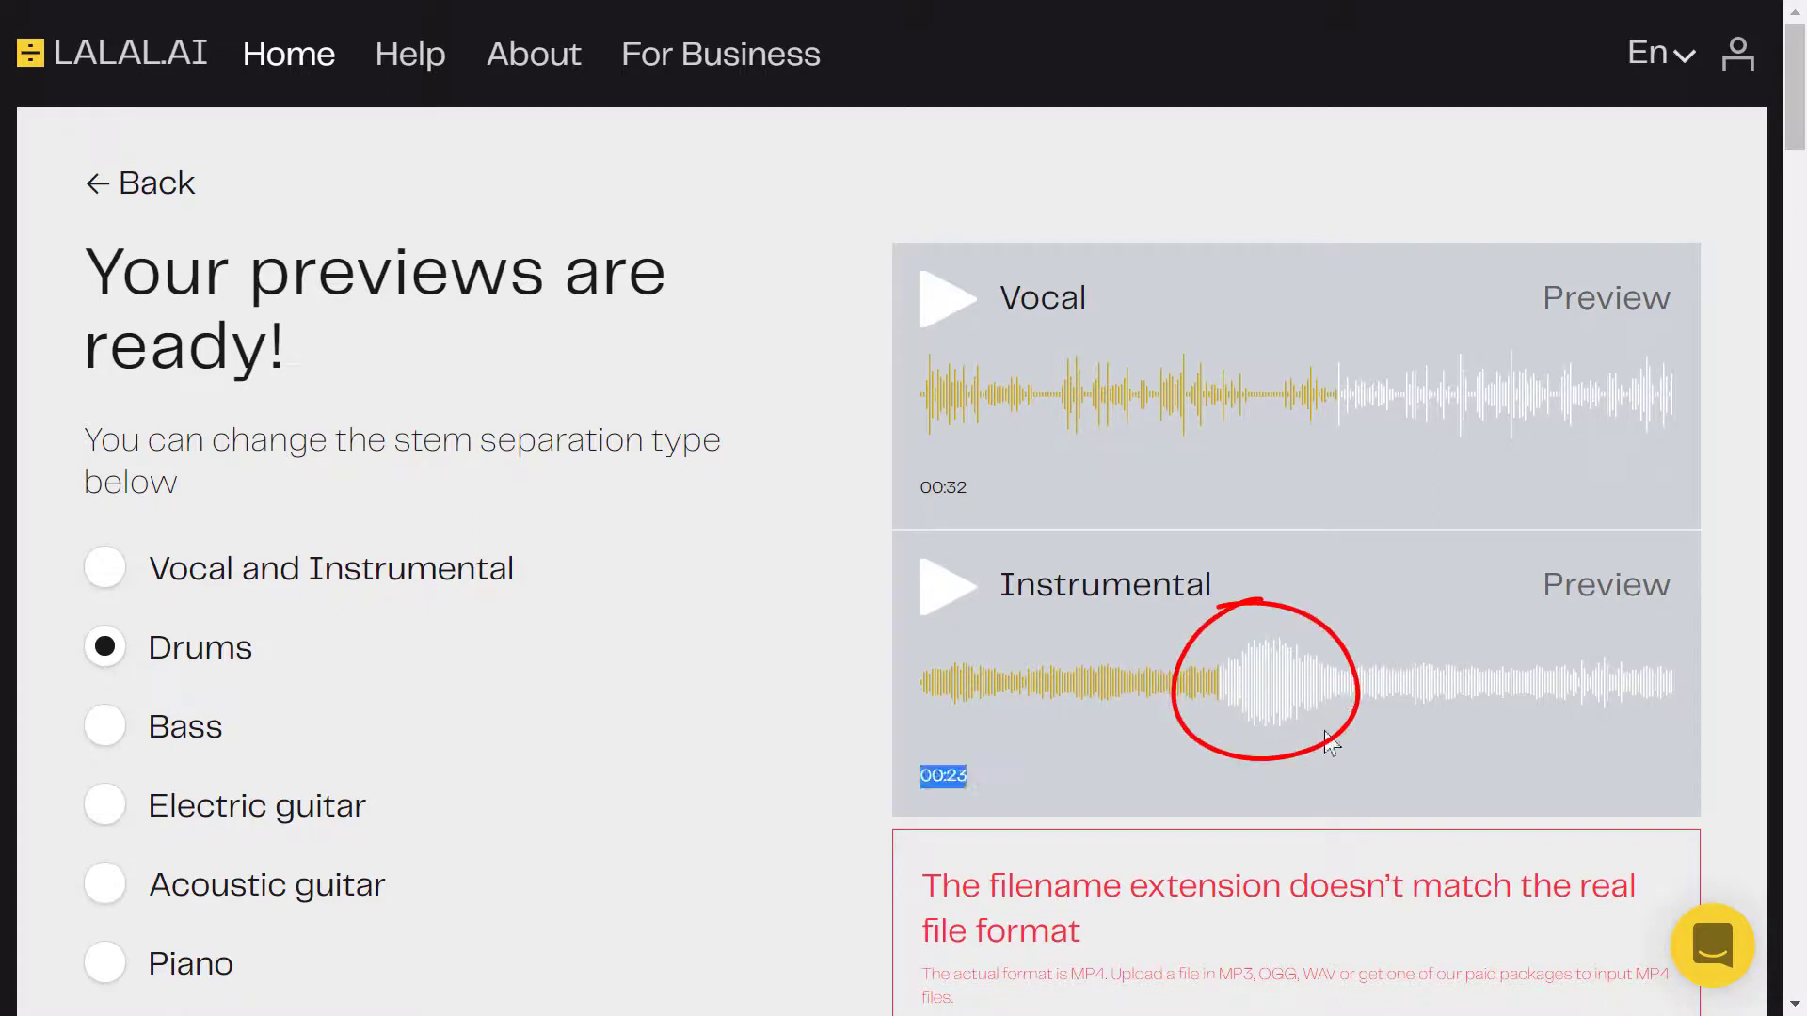
{"action": "left_click", "coordinate": [1298, 717]}
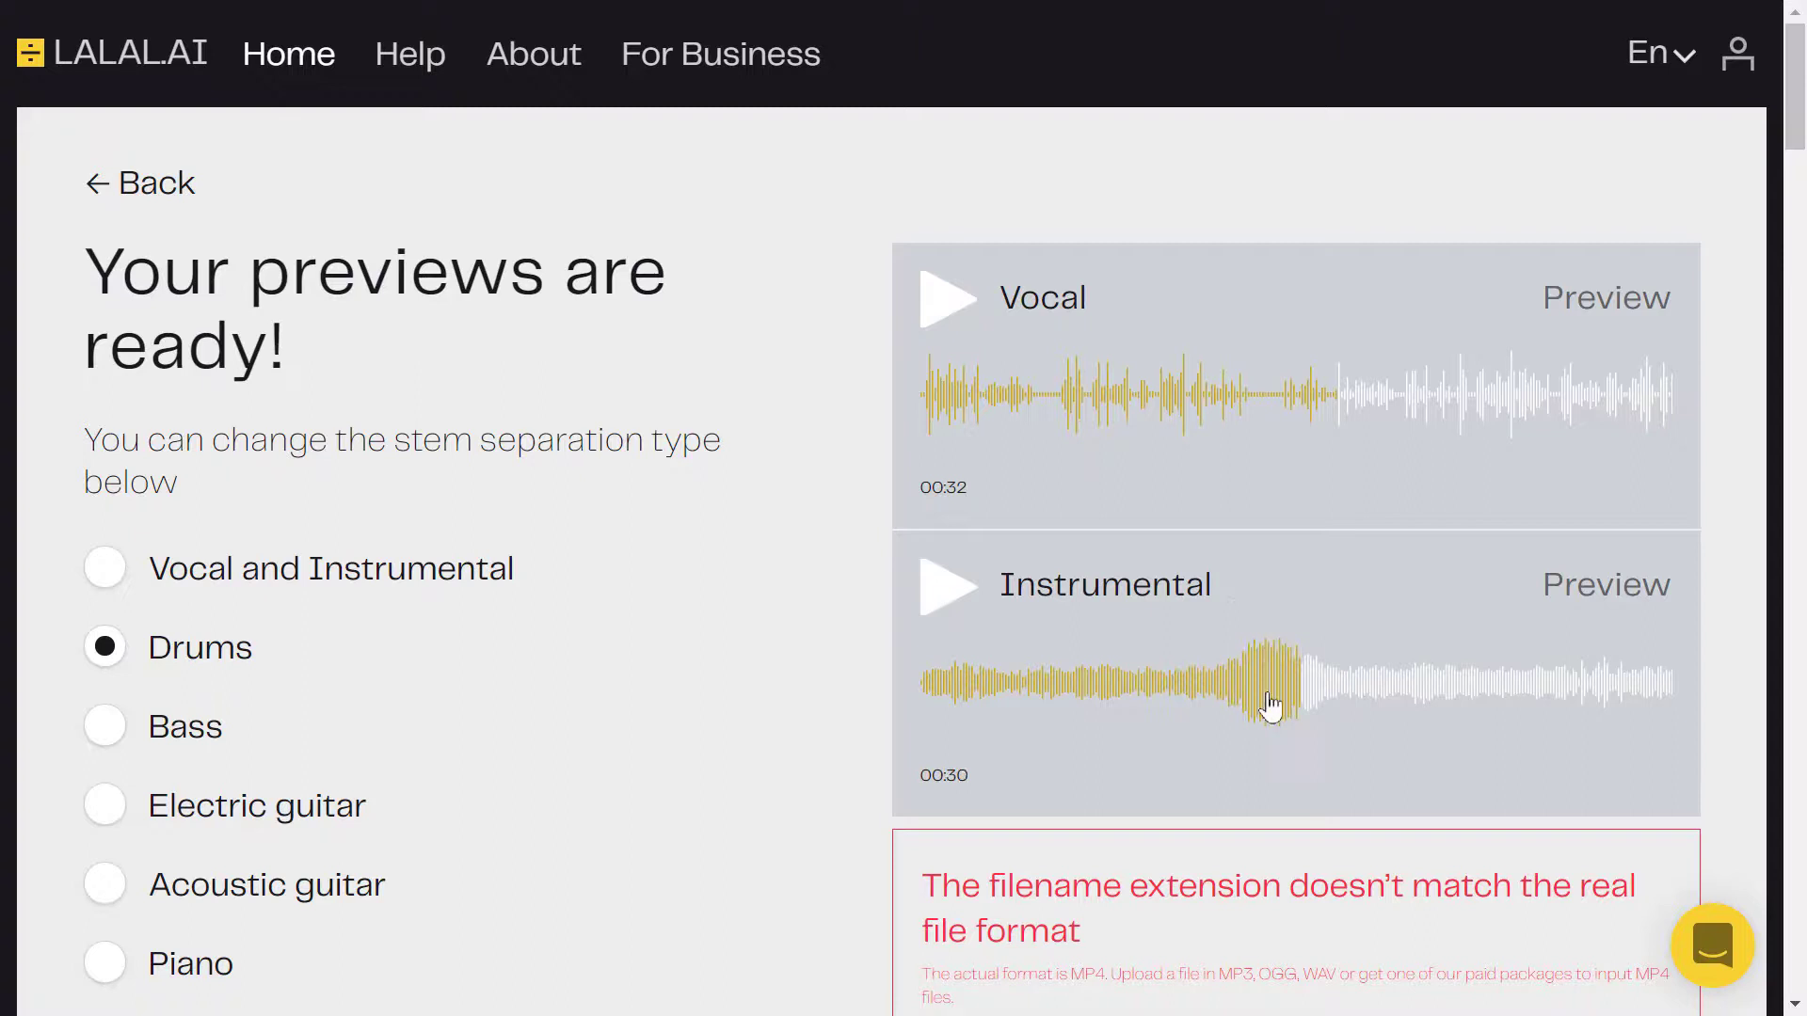
{"action": "left_click", "coordinate": [1210, 691]}
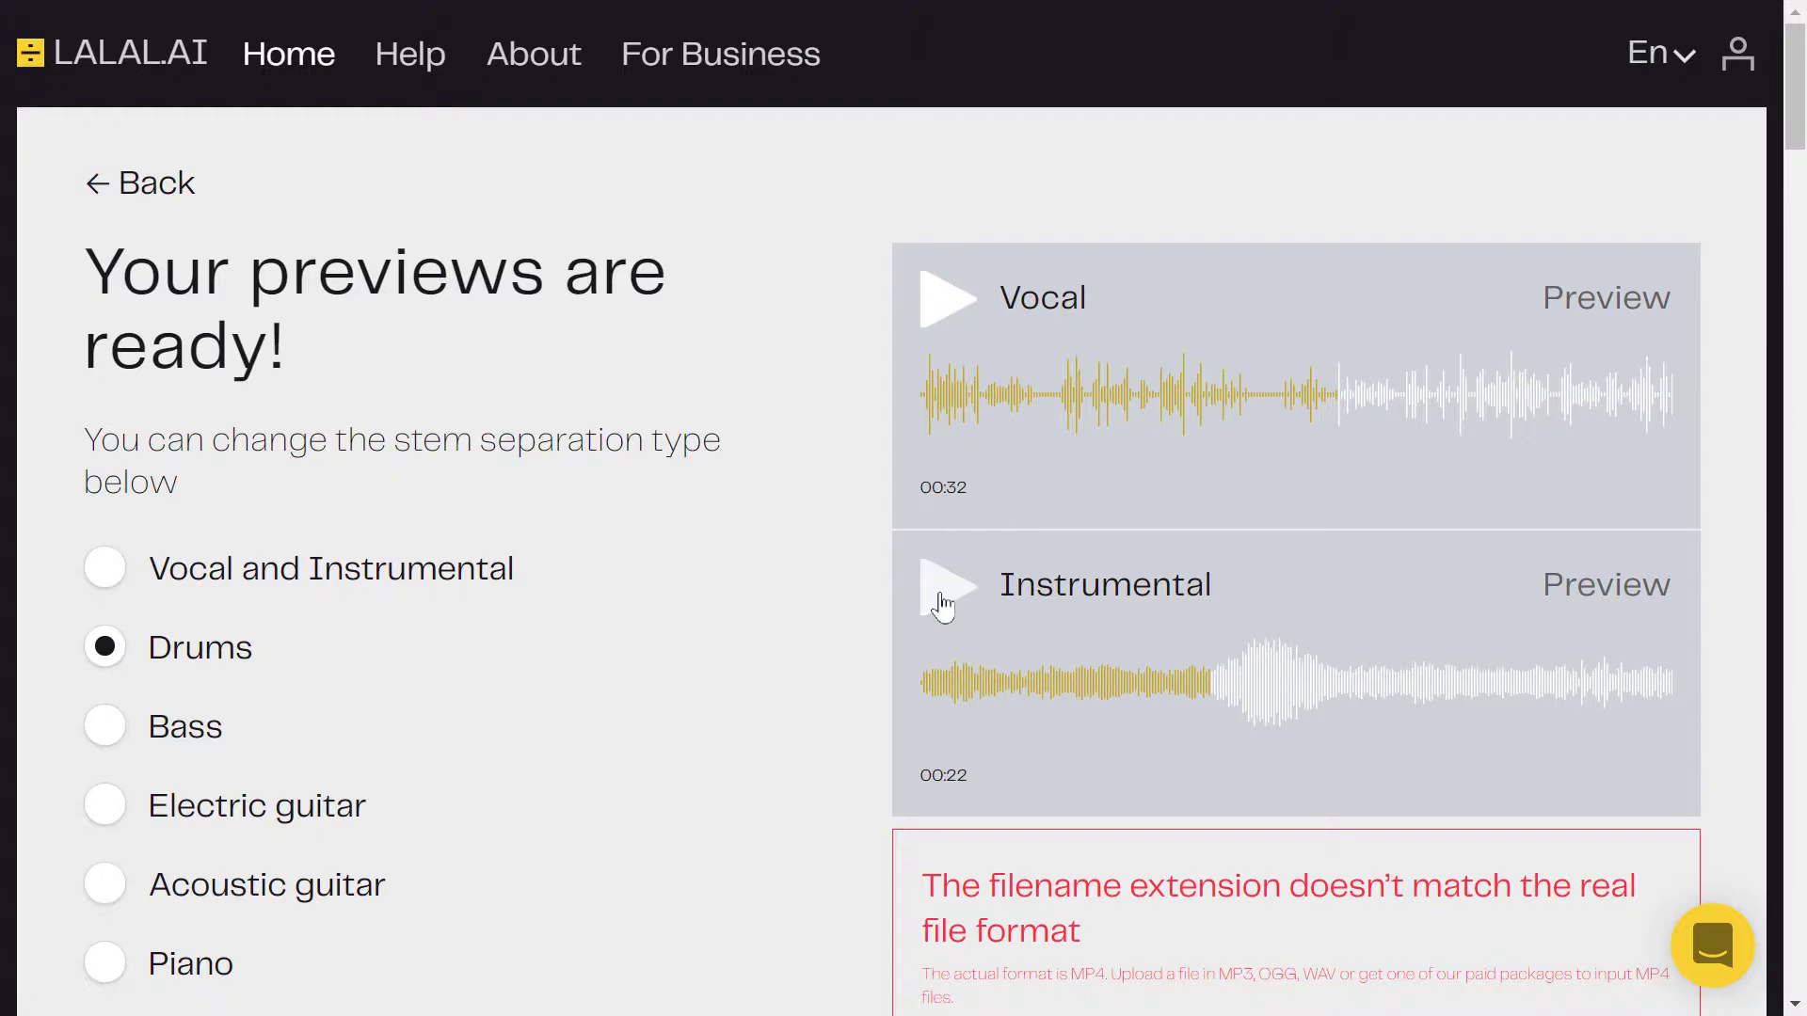
{"action": "left_click", "coordinate": [942, 604]}
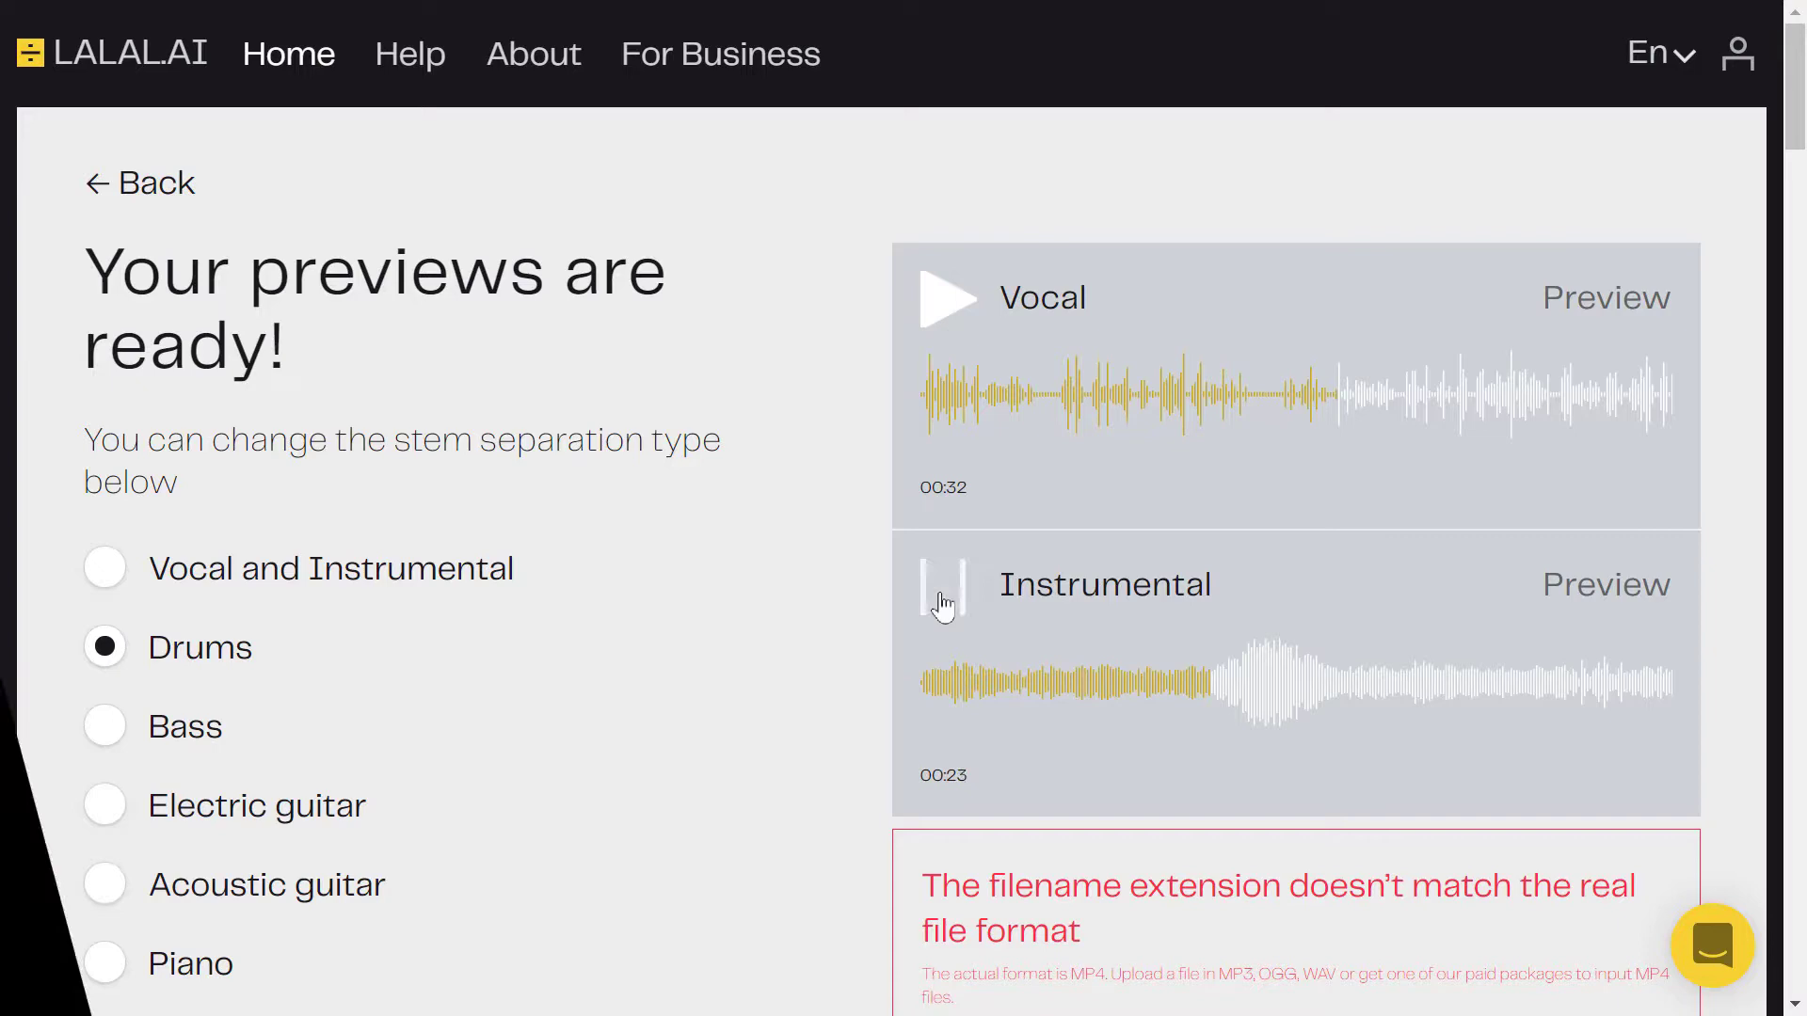